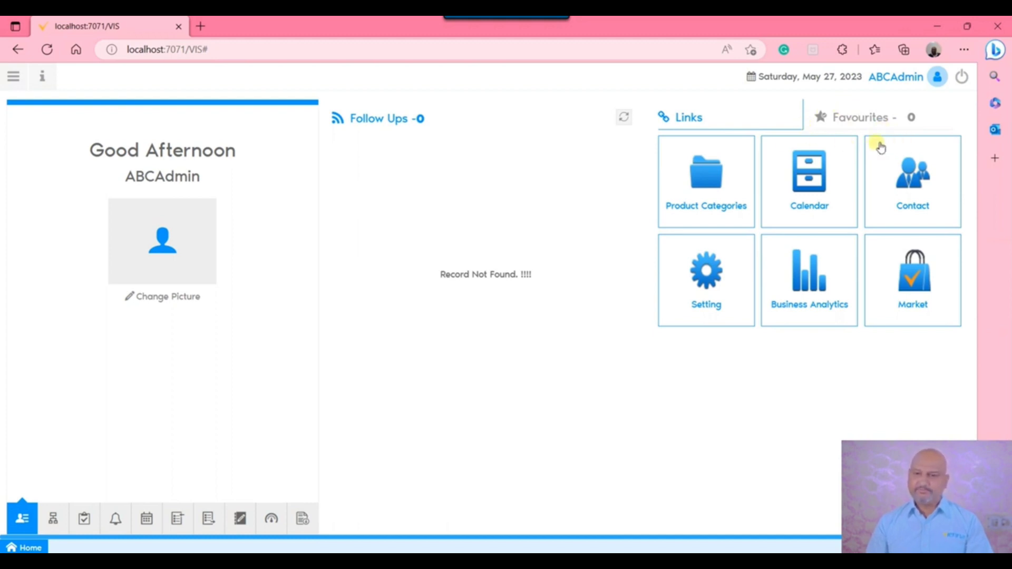
Open the Business Partner info window to view its search fields and records, and close it
click(13, 79)
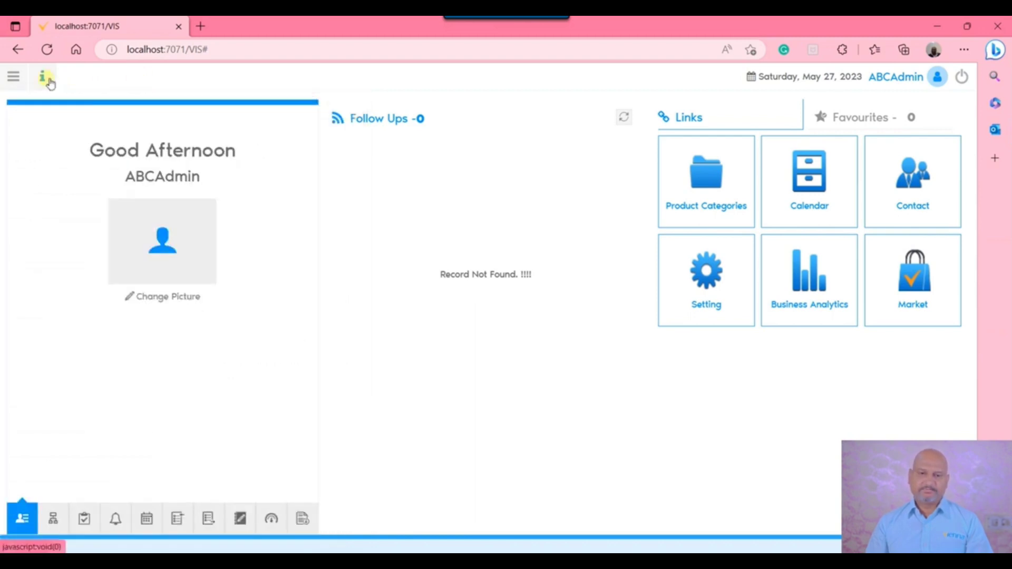
click(45, 79)
click(52, 286)
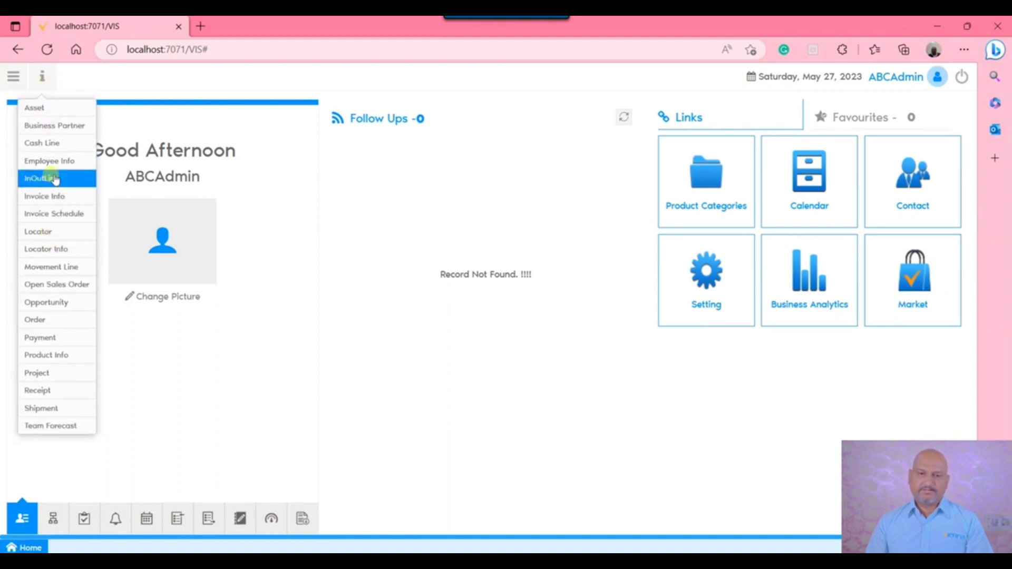
click(52, 127)
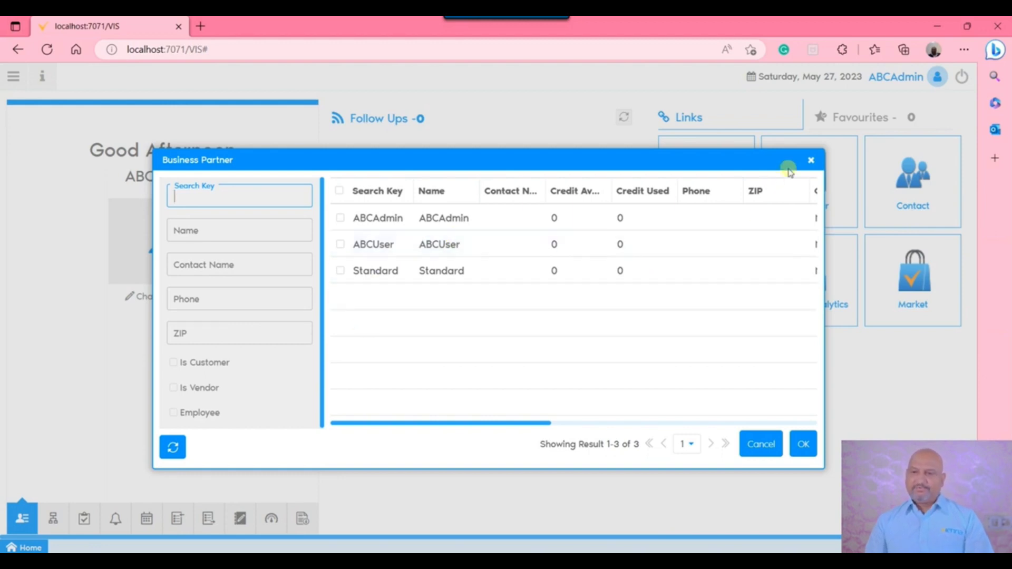
click(810, 160)
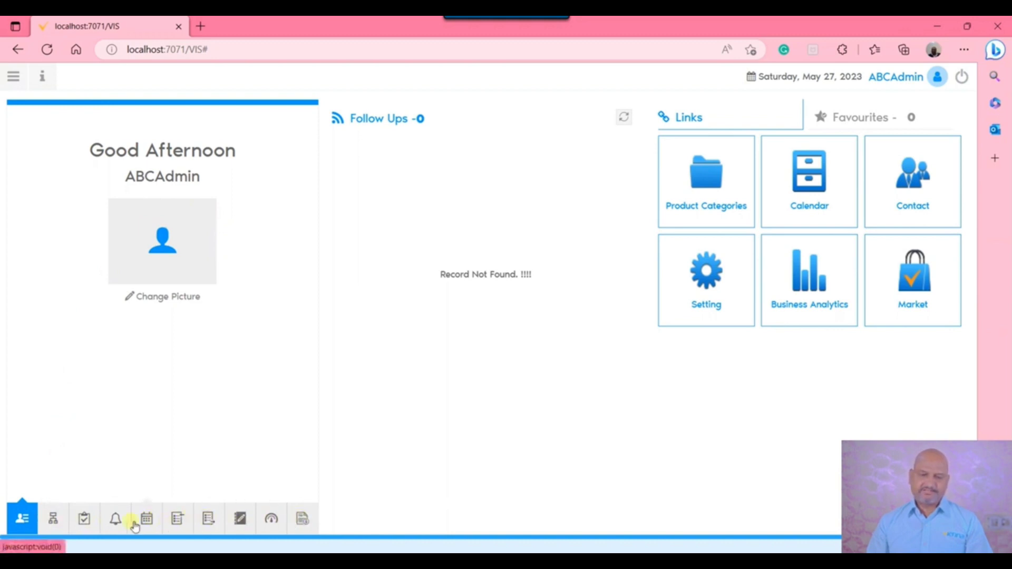
Review the Workflow Activities, Notice, Requests and Appointment sections of the home page
click(57, 520)
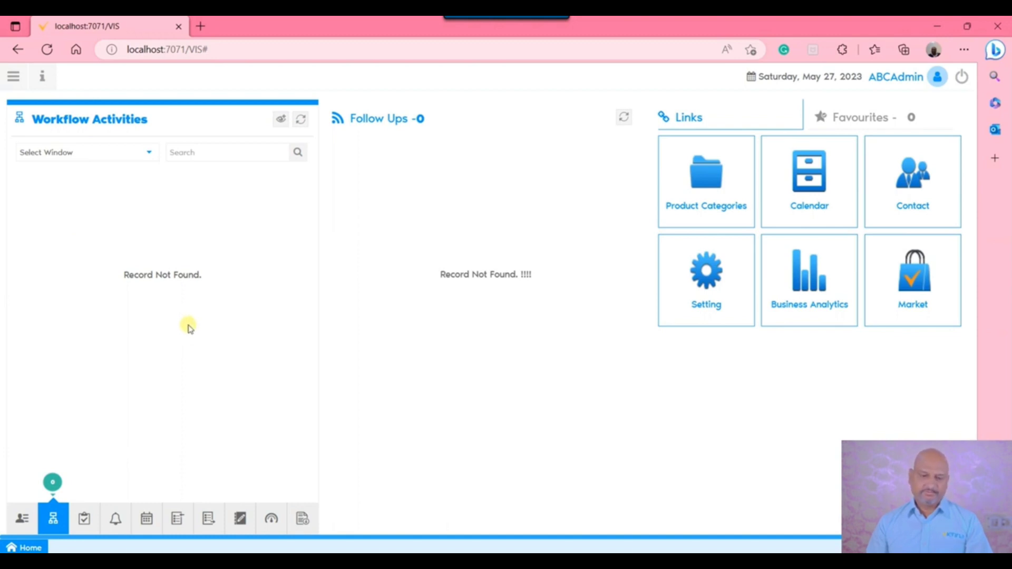
click(91, 516)
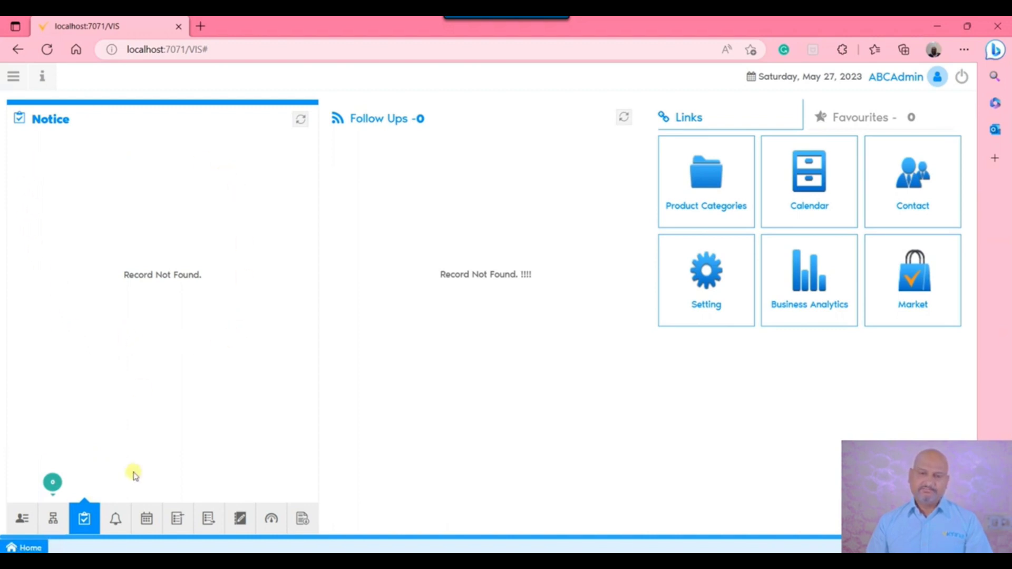
click(118, 519)
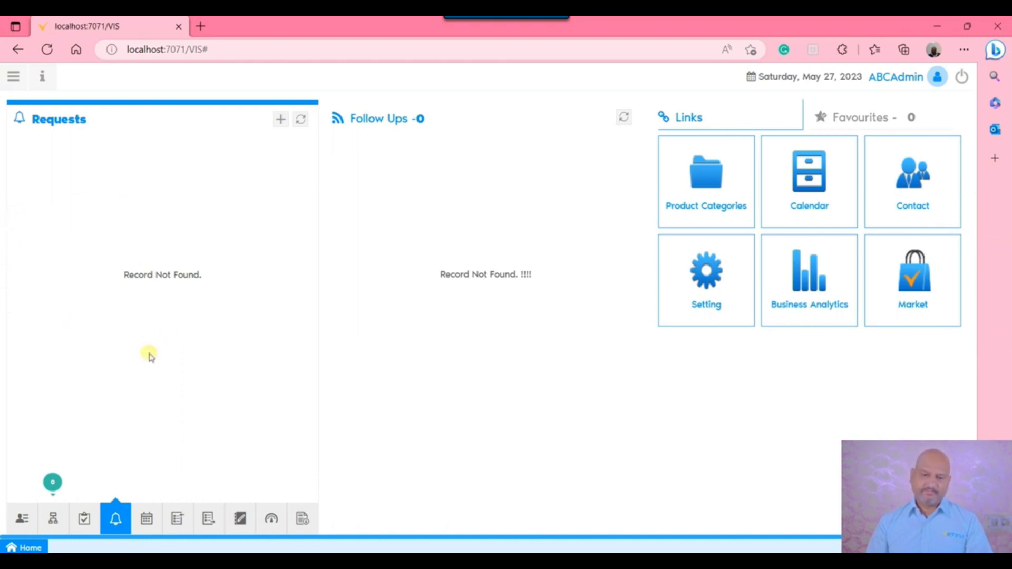
click(146, 522)
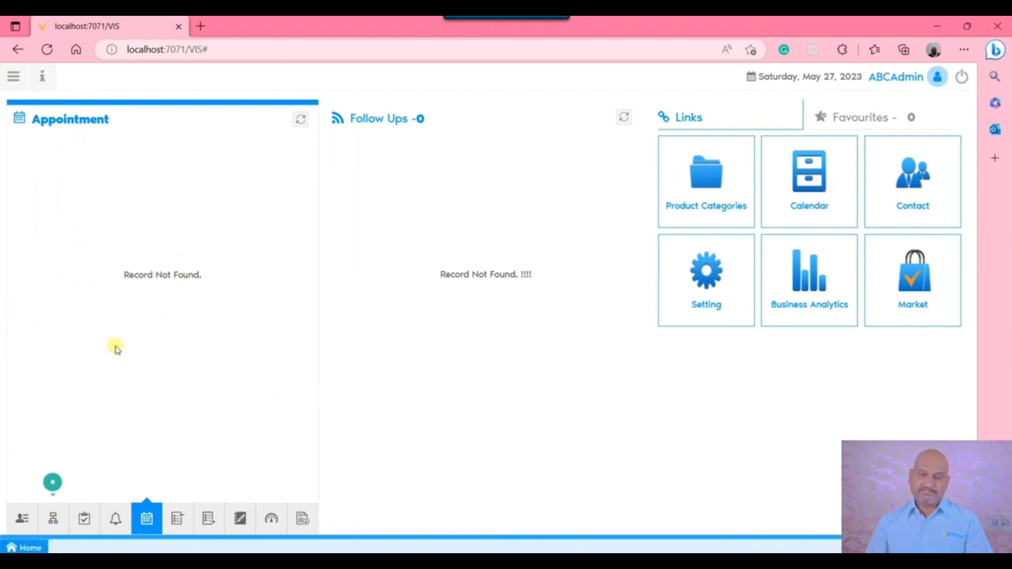
Open a new task form under My Task, look up assignees matching "abc", and view the category and priority options
click(180, 518)
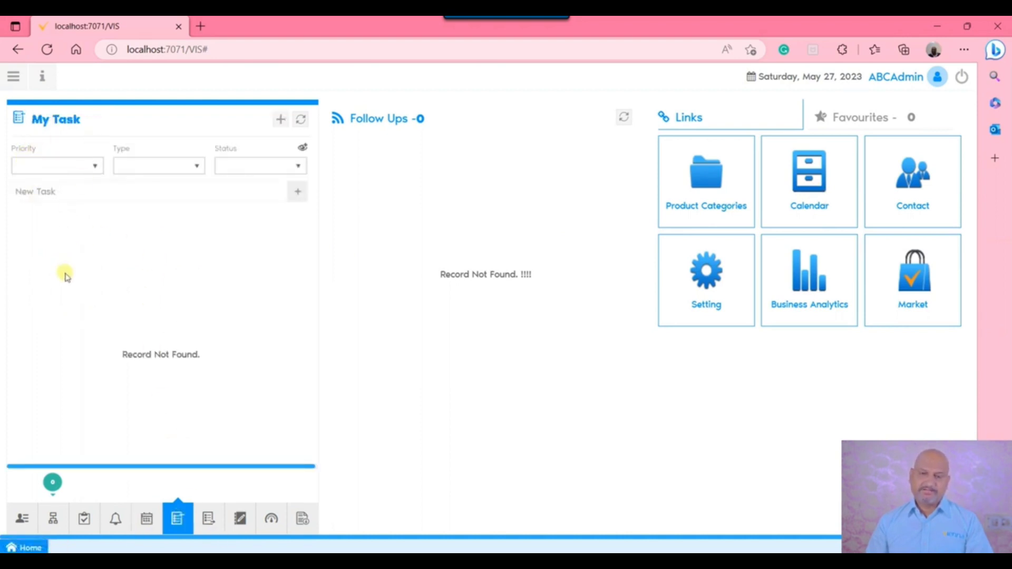
click(281, 119)
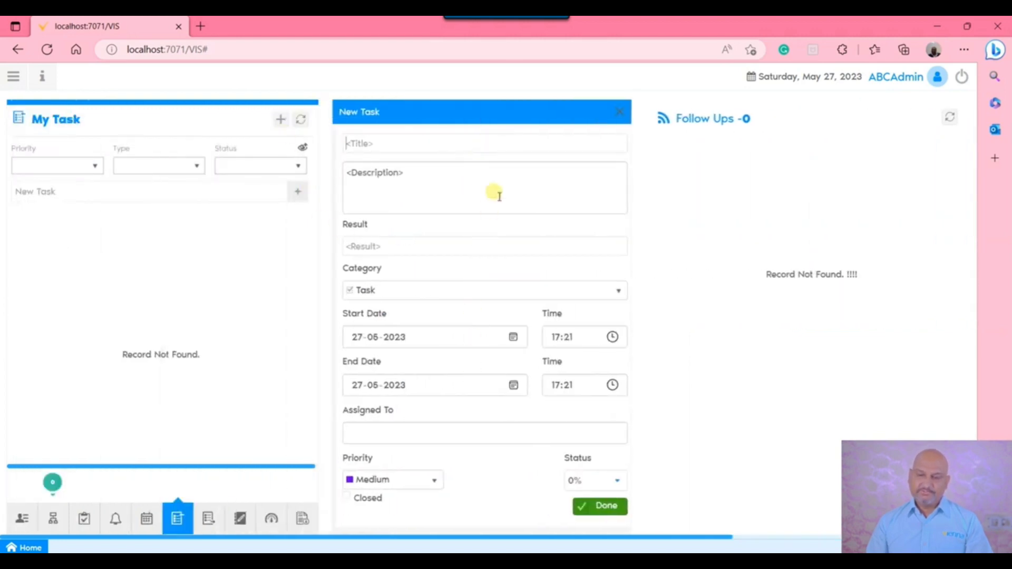
click(430, 437)
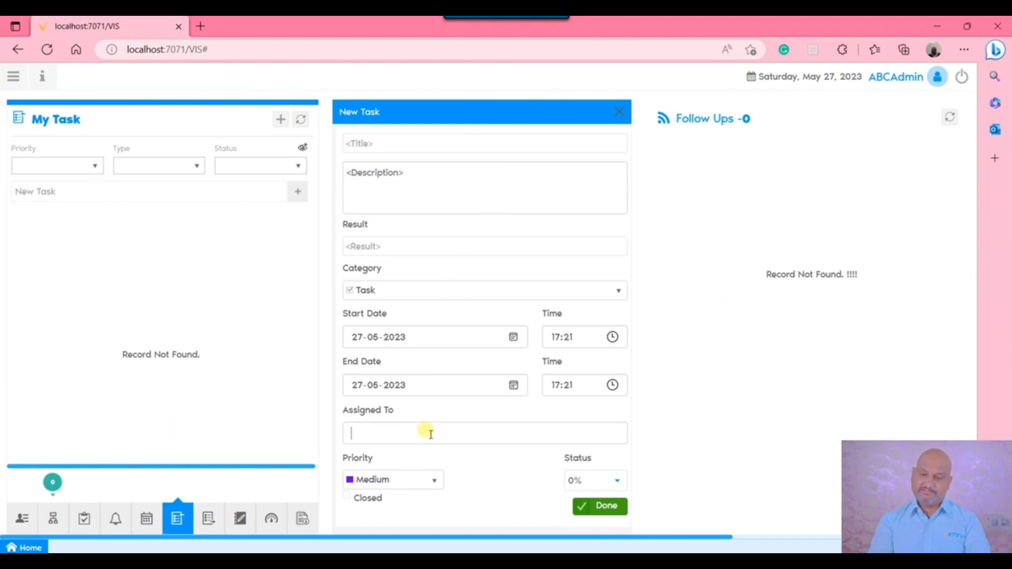
text(c)
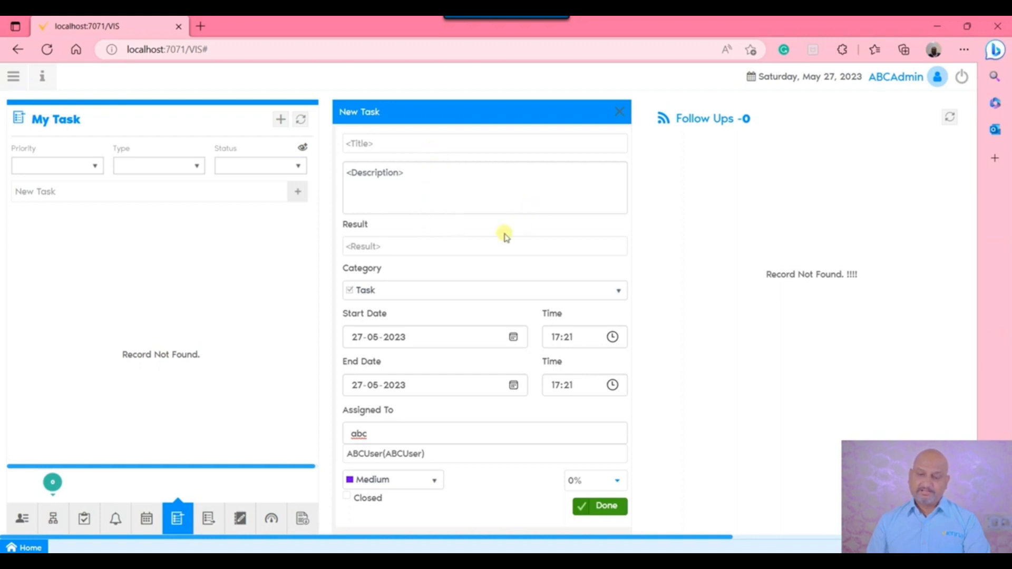
click(475, 301)
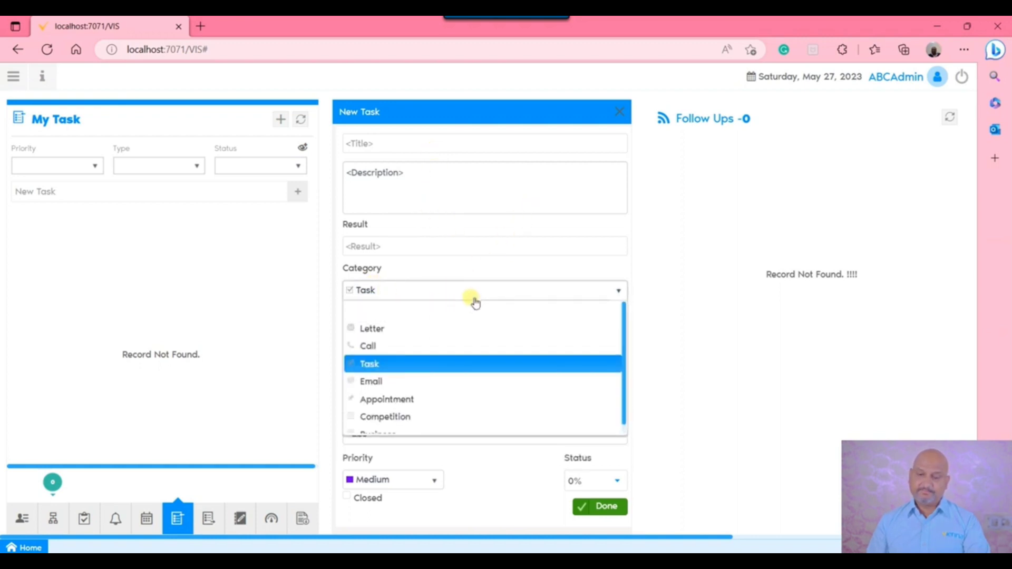
click(475, 300)
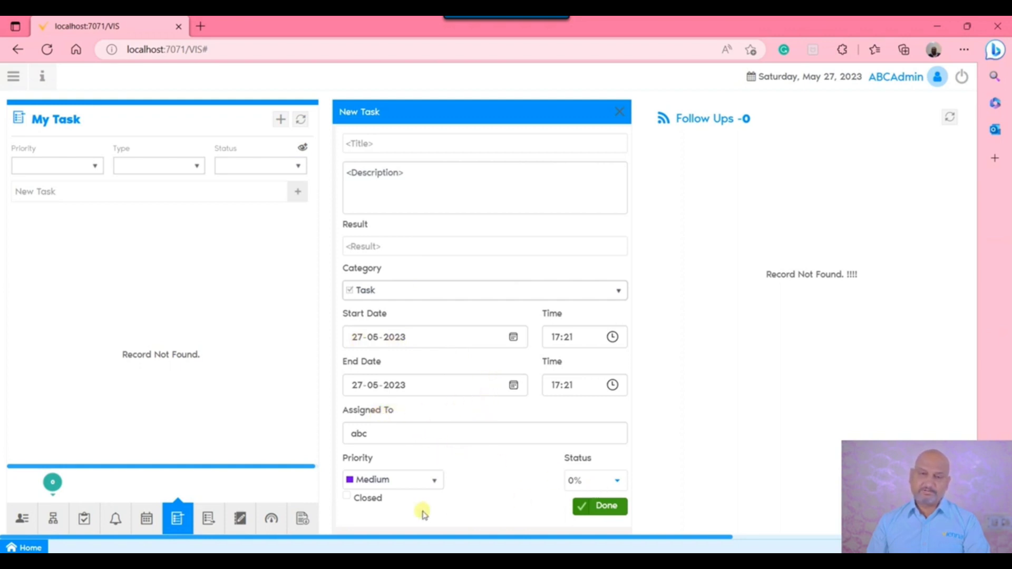
click(404, 480)
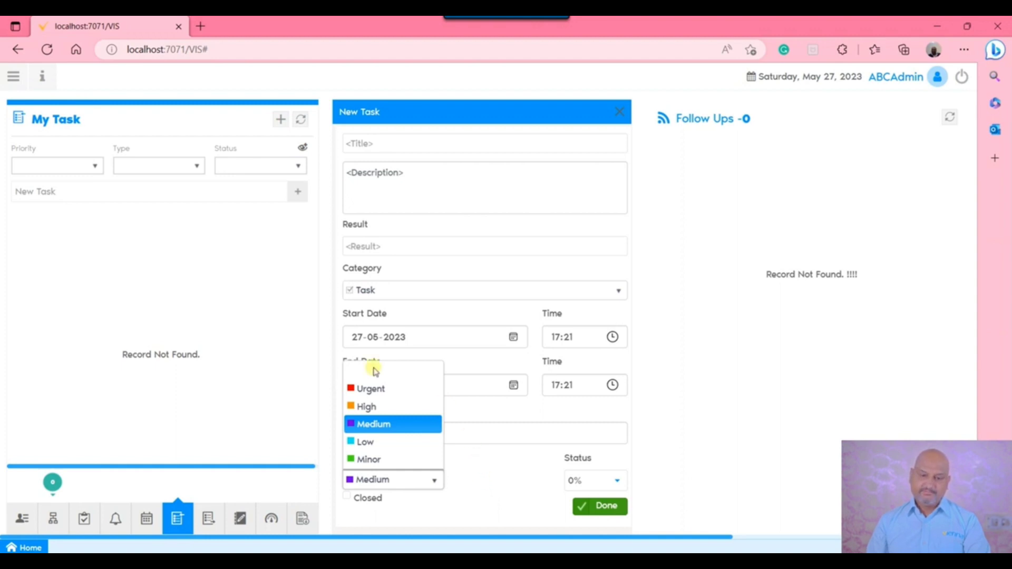
click(192, 358)
View the Task Assigned By Me and My Notes sections, opening a blank note form and closing it unsaved
click(208, 518)
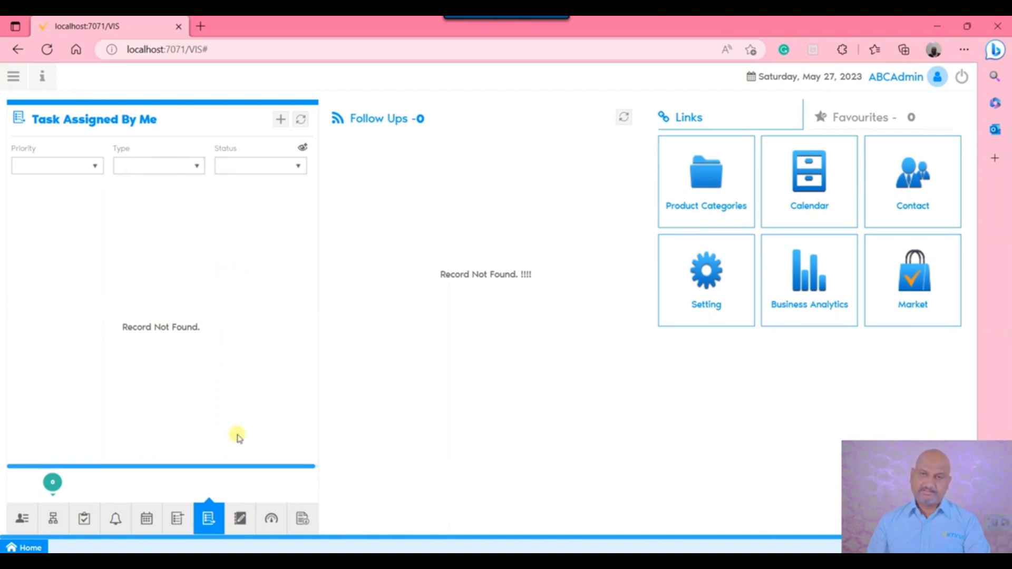
click(240, 522)
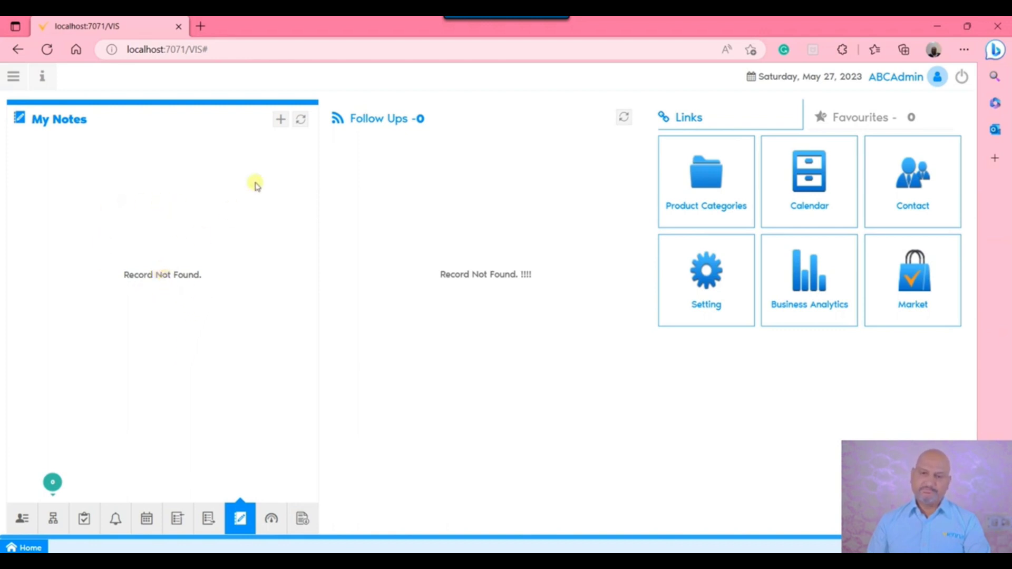
click(281, 119)
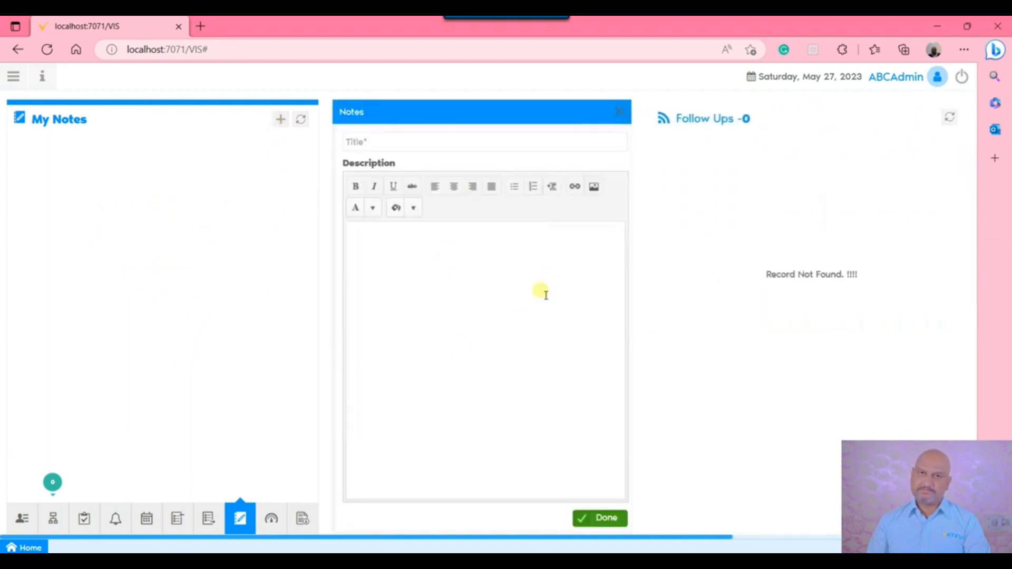
click(620, 111)
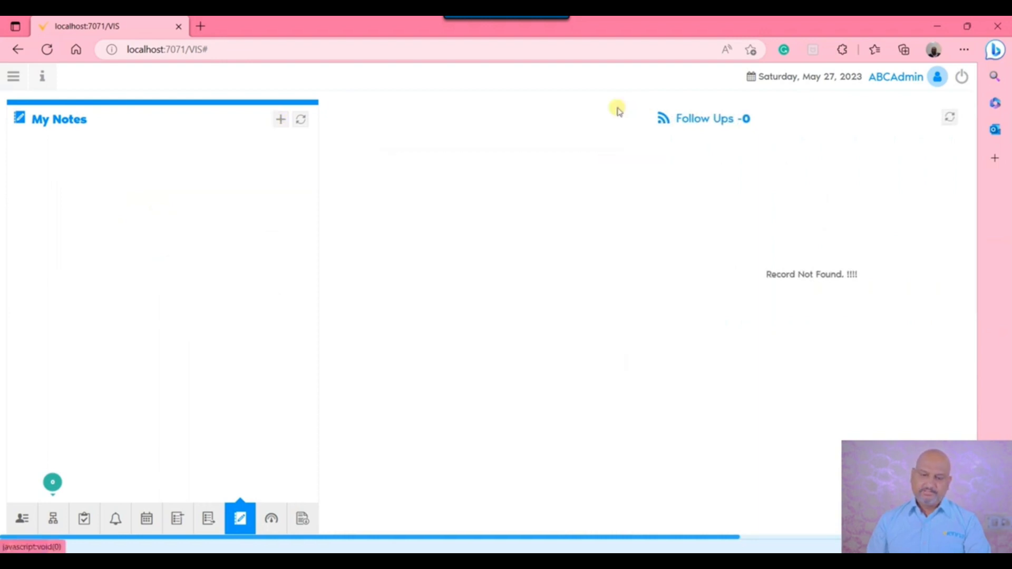
View the KPI and Documents sections of the home page and return to the user profile section
click(271, 518)
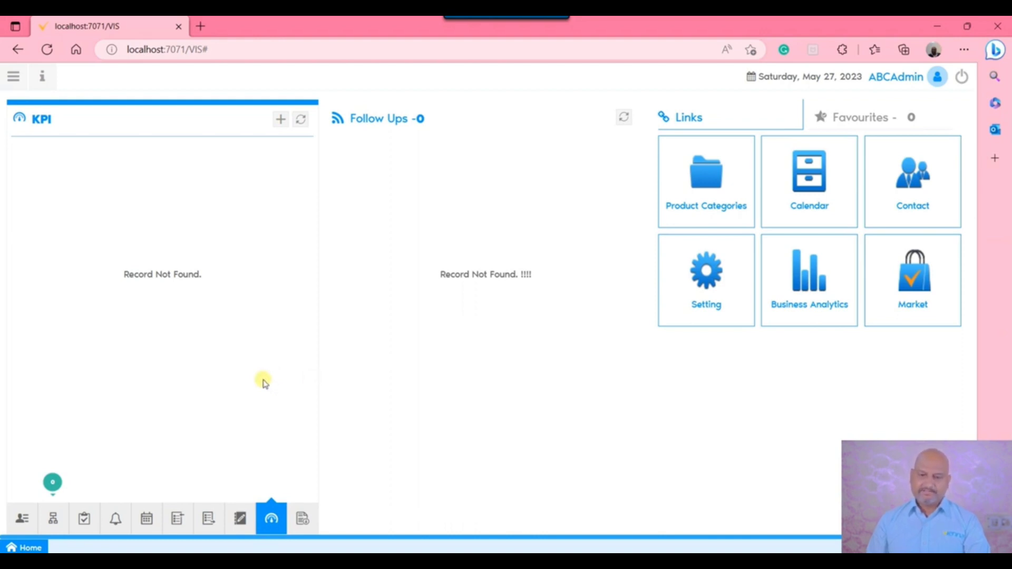
click(302, 520)
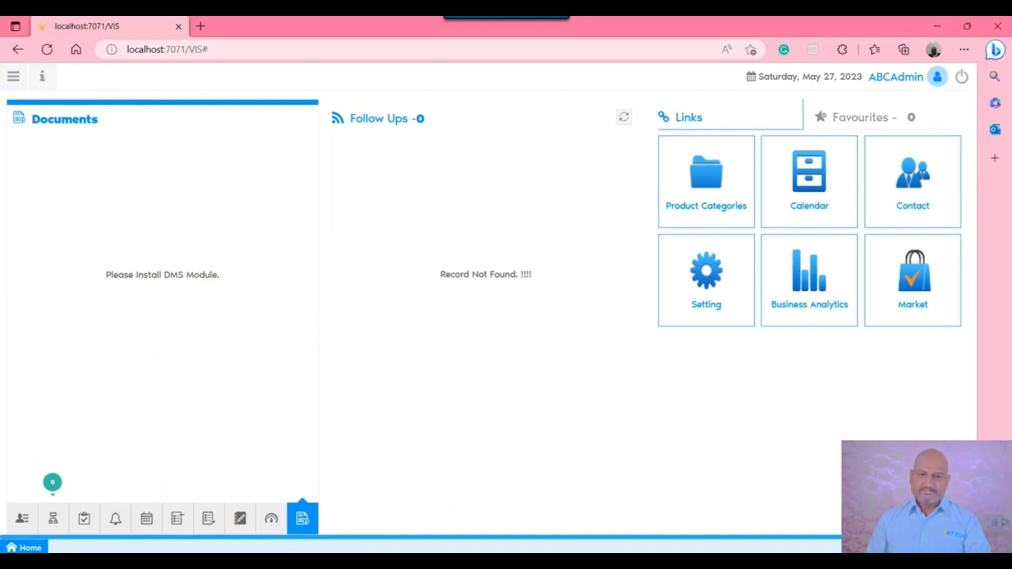
click(22, 517)
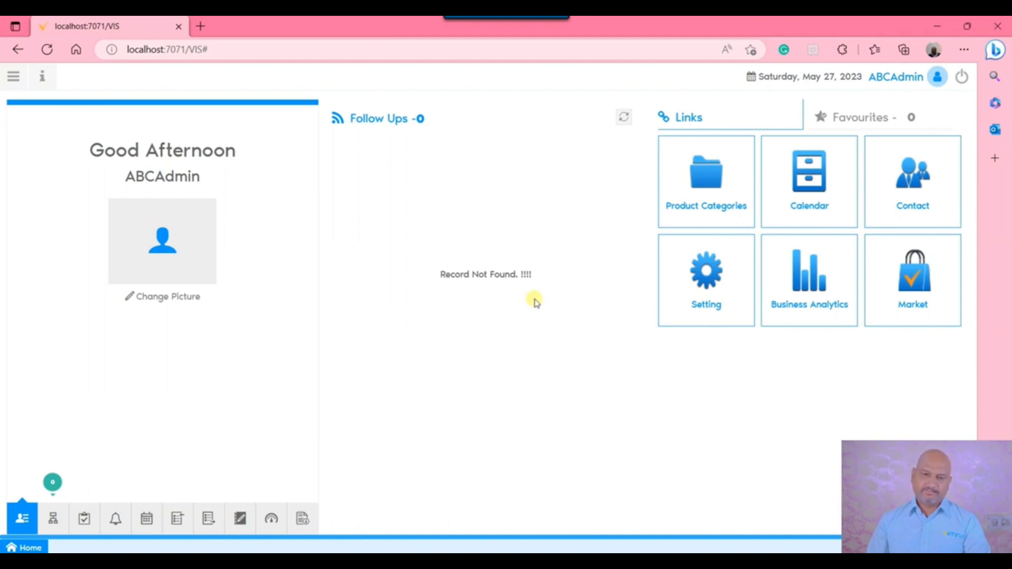
Find the Purchase Order window by searching for "se order", view its labelled record actions, and close it
click(13, 77)
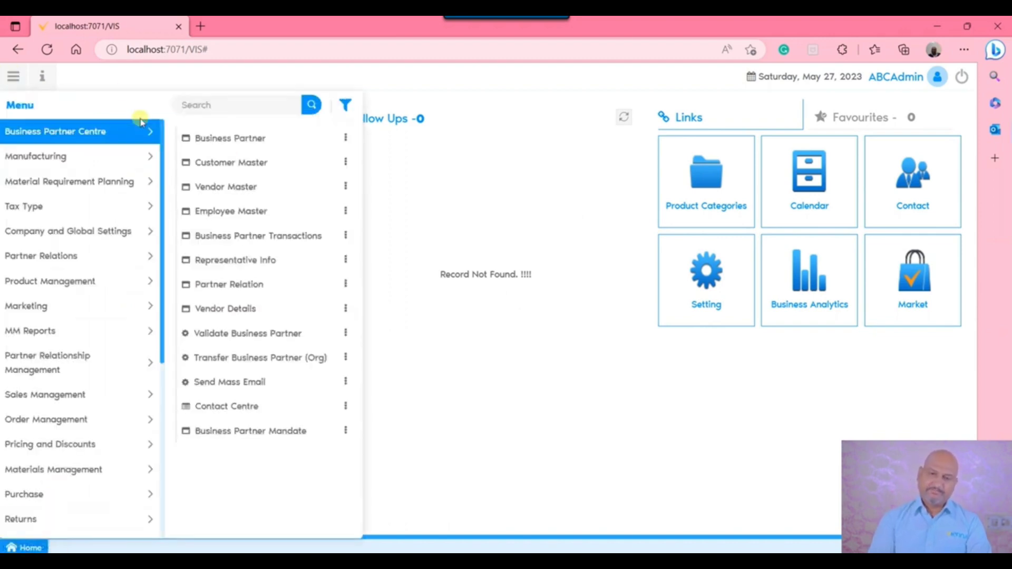
text(se order)
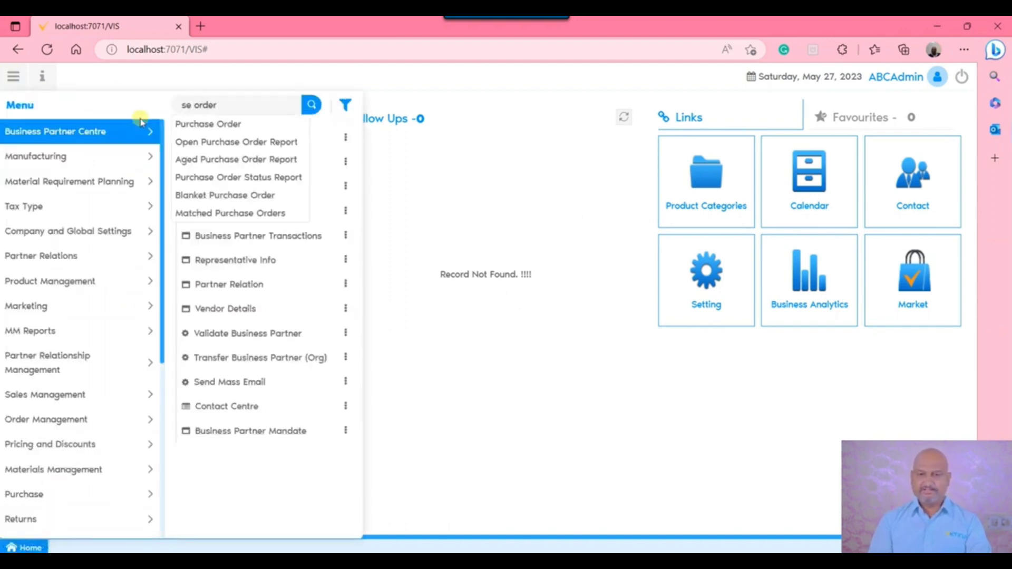
key(Down)
key(Return)
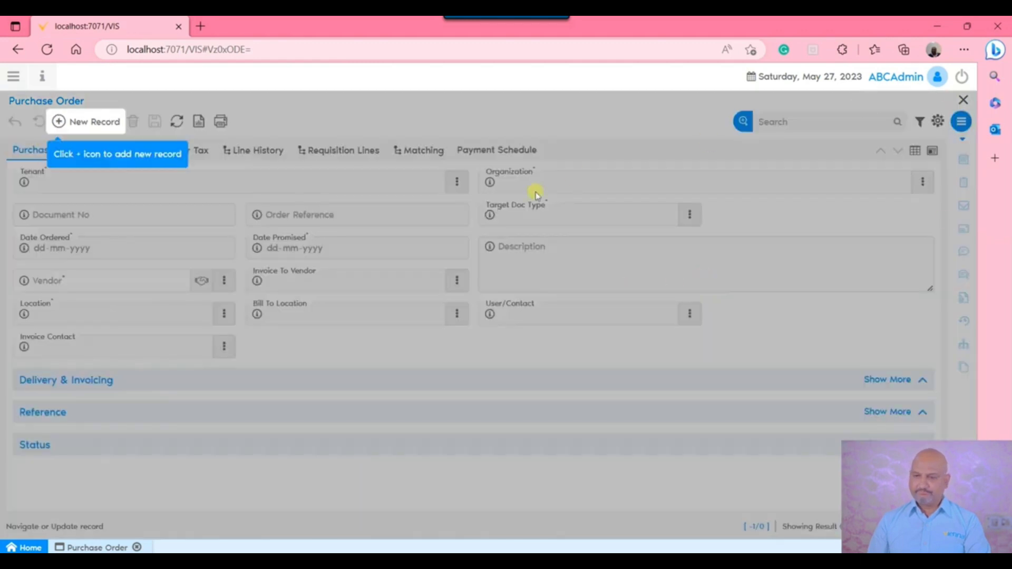
click(788, 217)
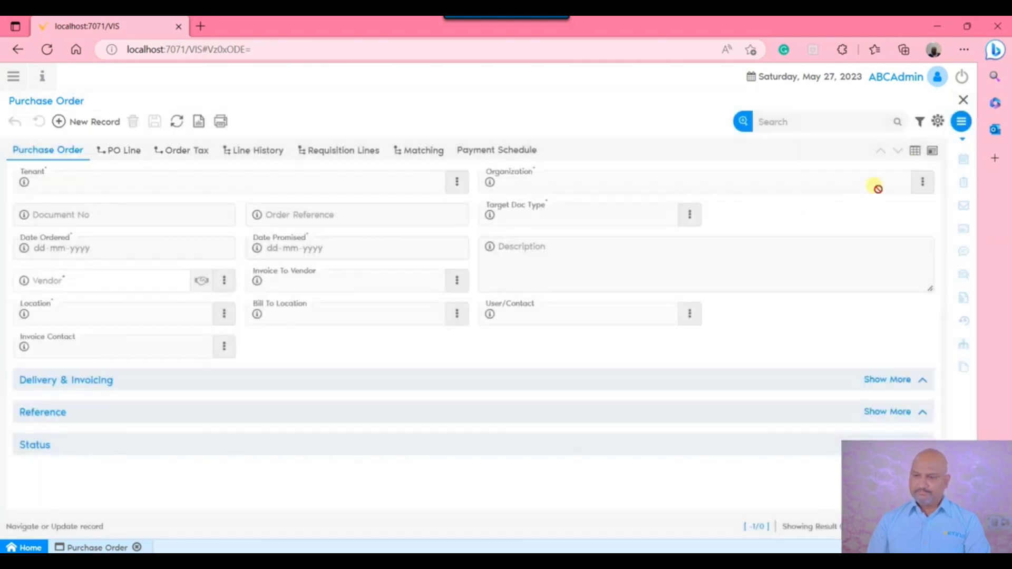
click(962, 124)
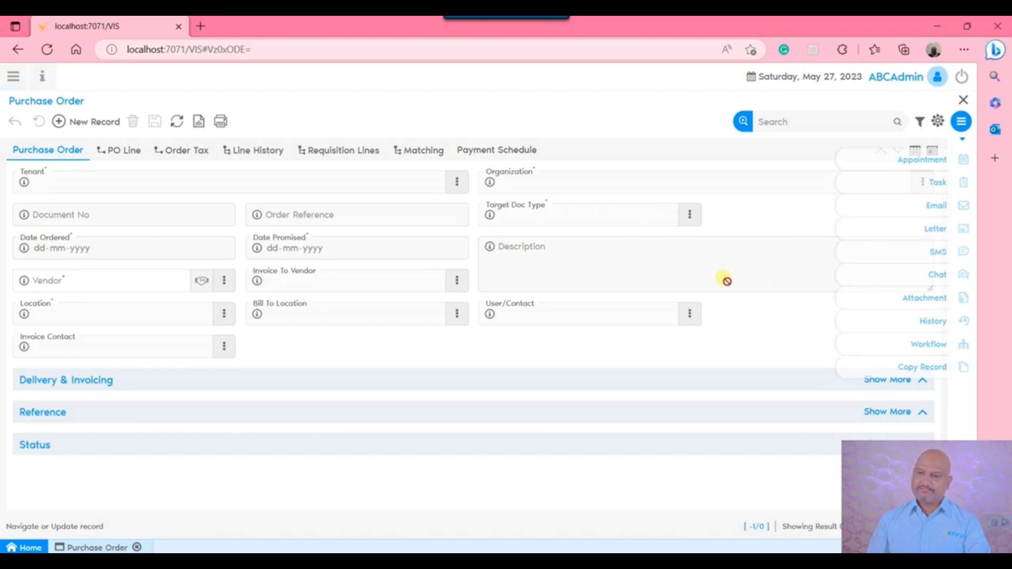
click(964, 100)
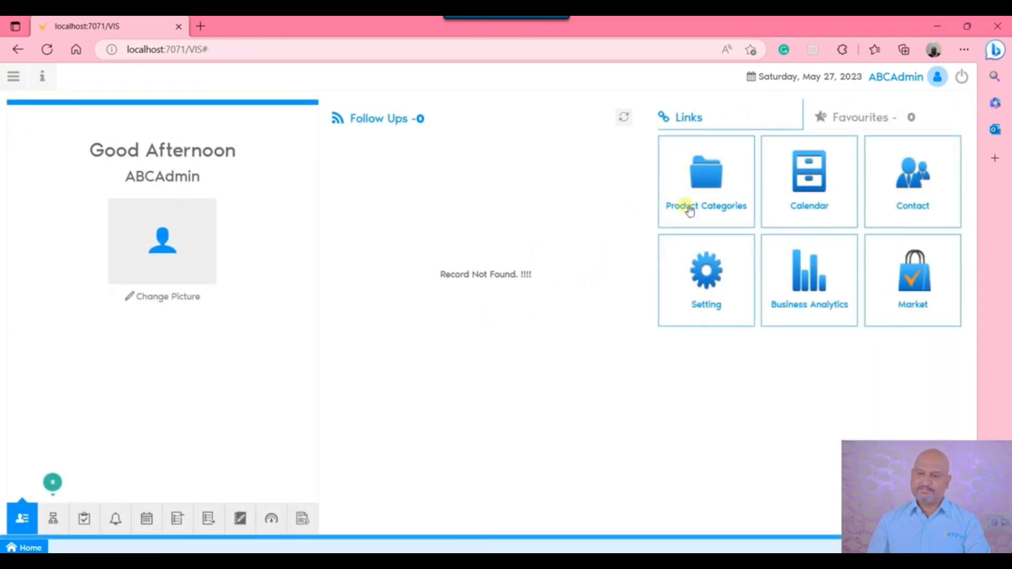
Explore the Product Categories, Setting and Market links on the home page, closing what they open
click(717, 179)
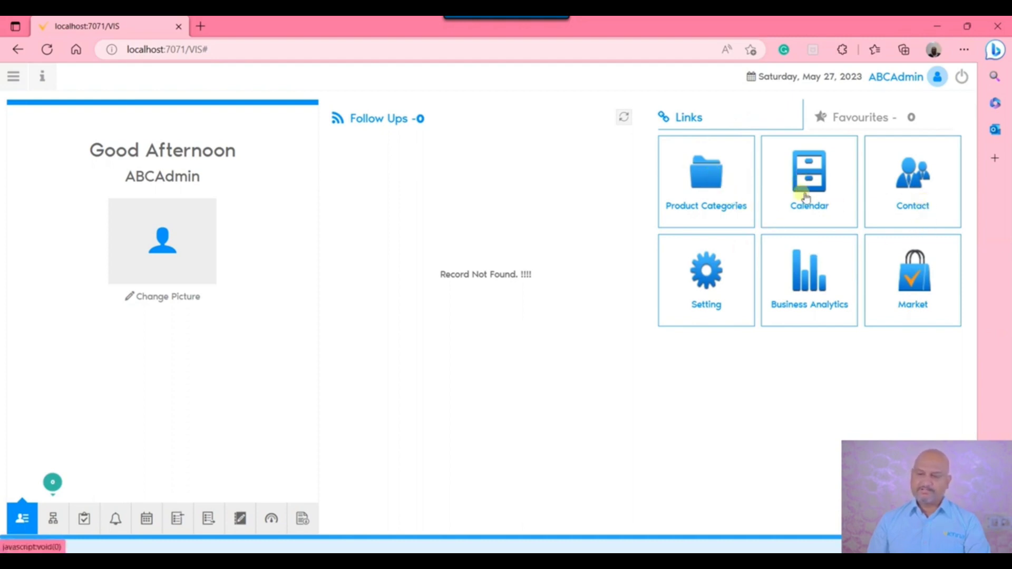
click(718, 269)
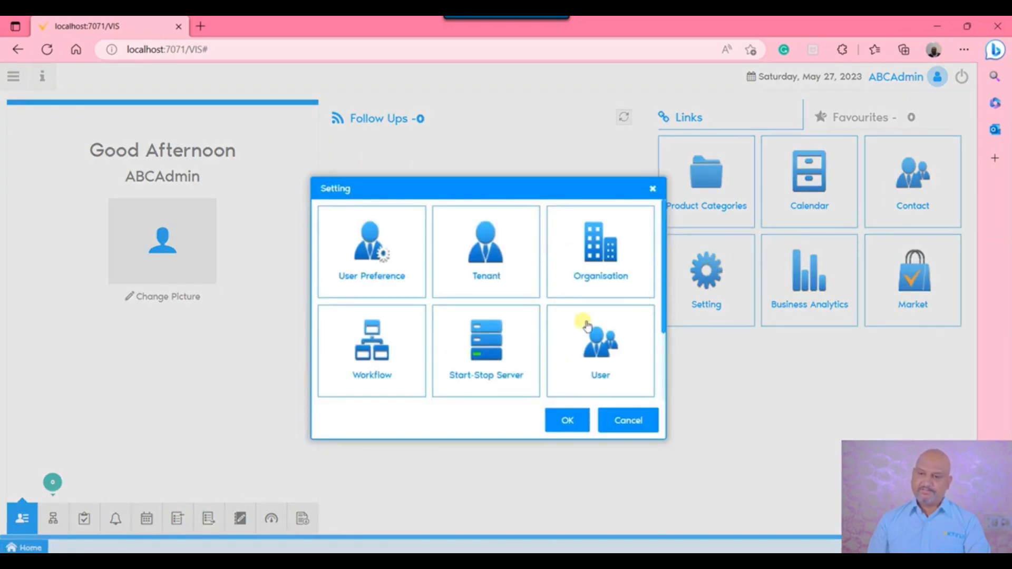
click(653, 189)
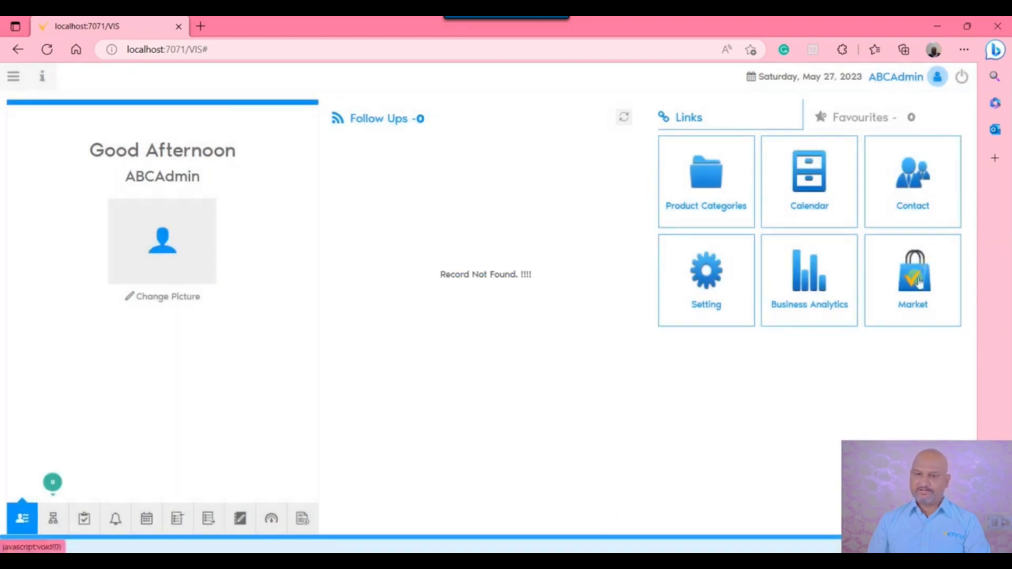
click(918, 282)
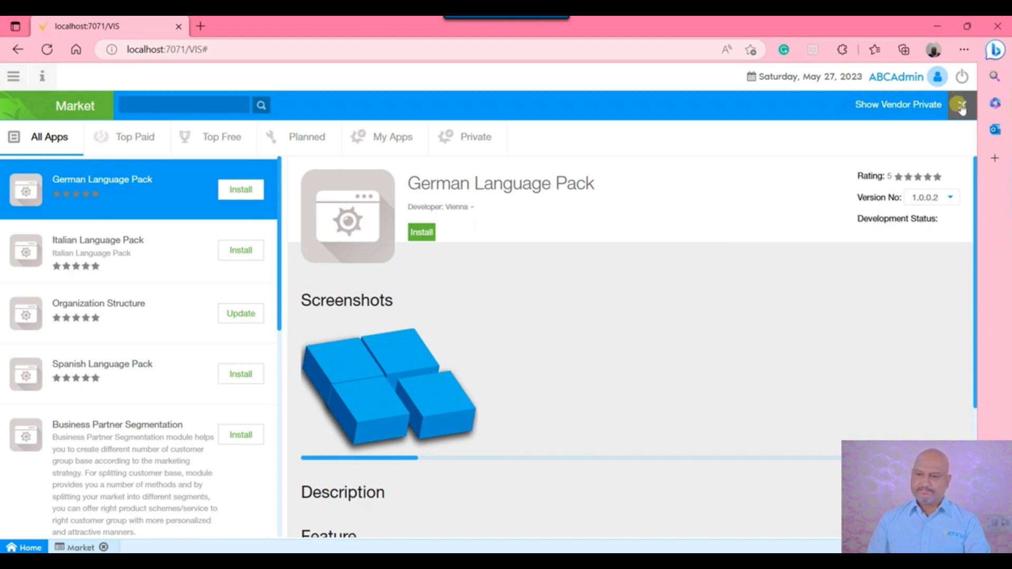
click(961, 106)
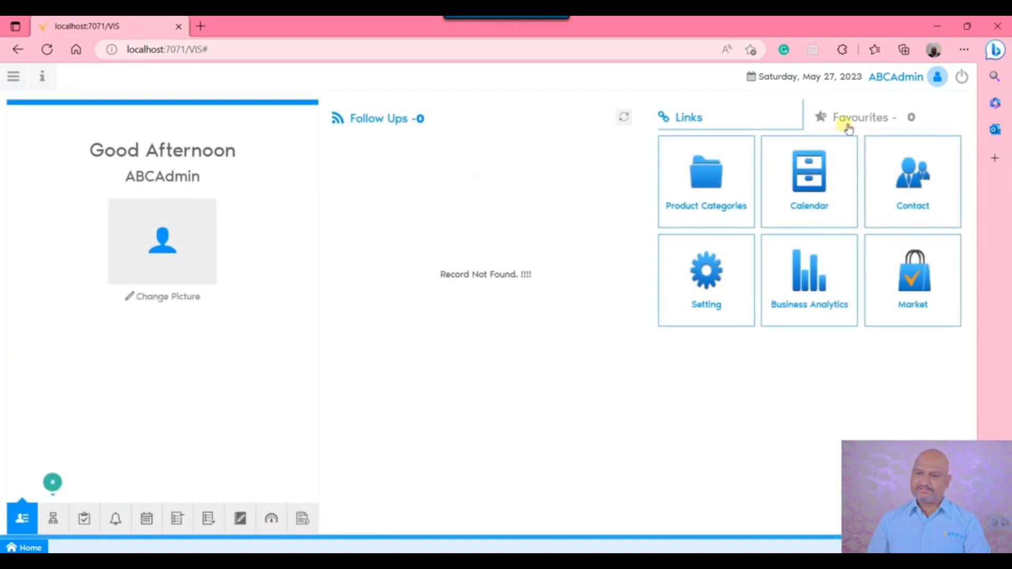
Show the Favourites section of the home page and add Customer Master from Business Partner Centre to it
click(849, 121)
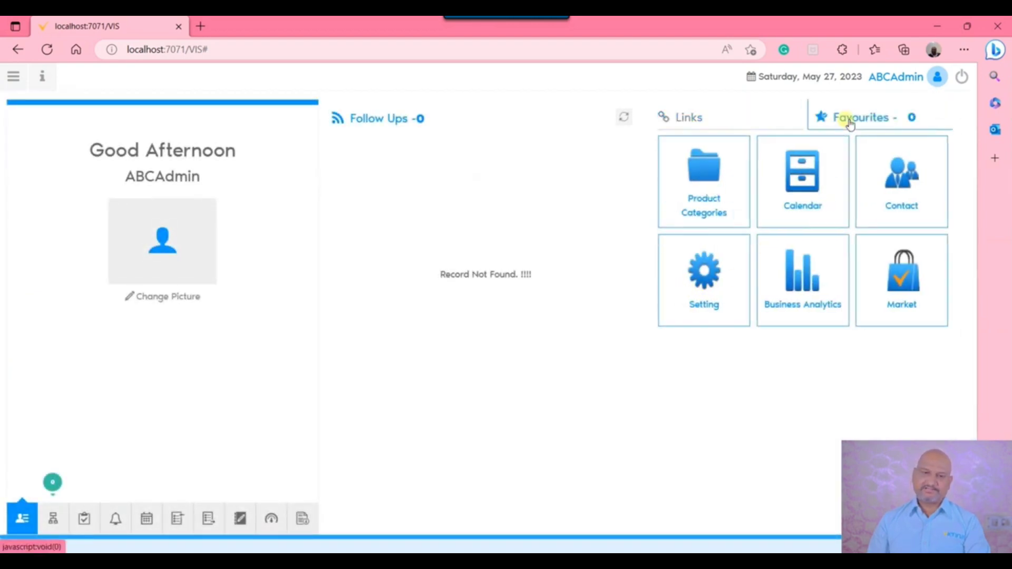
click(12, 81)
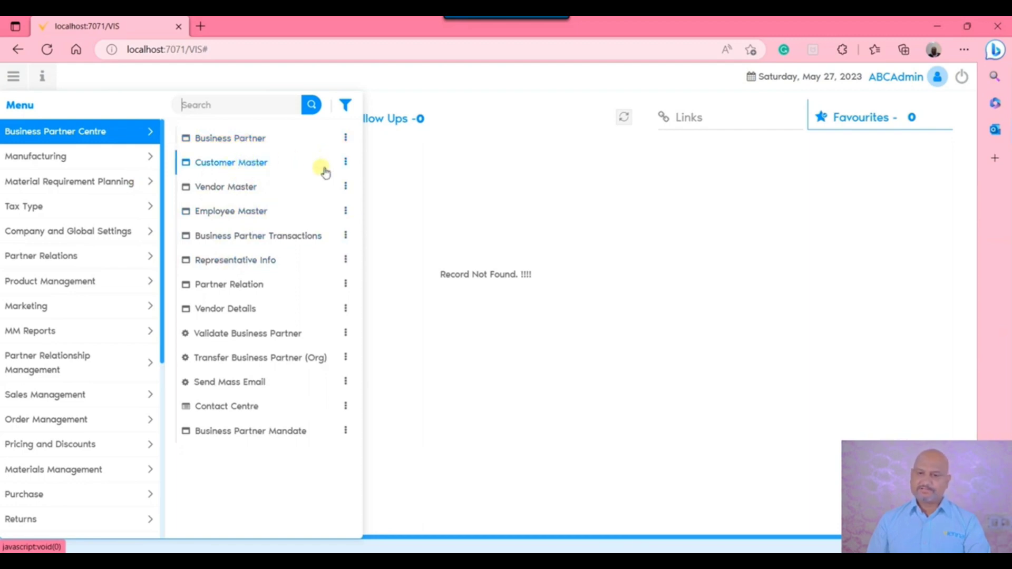
click(346, 164)
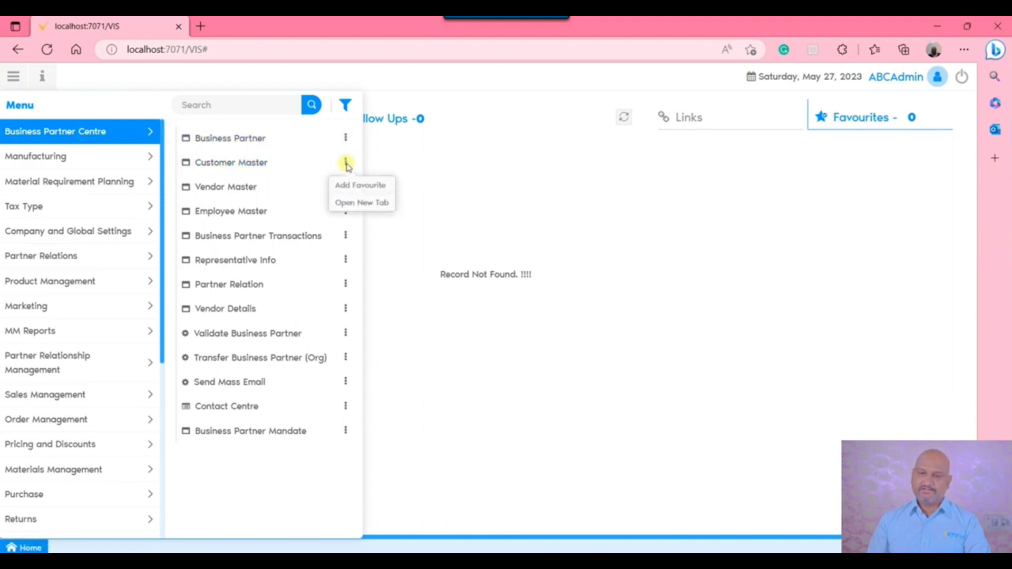
click(352, 189)
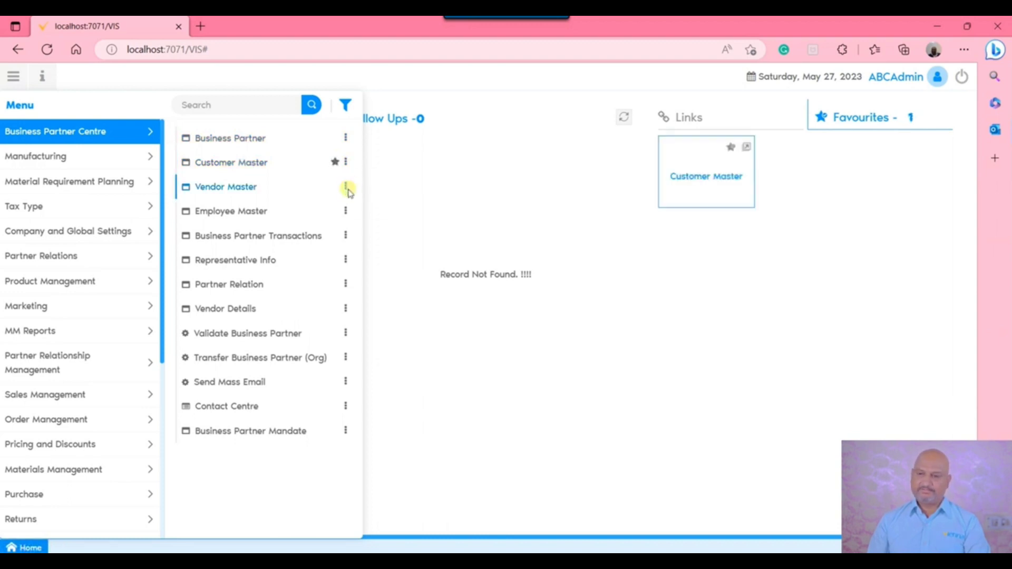
Open the Customer Master window from the home page favourites, view its records, and close it
click(611, 379)
click(706, 182)
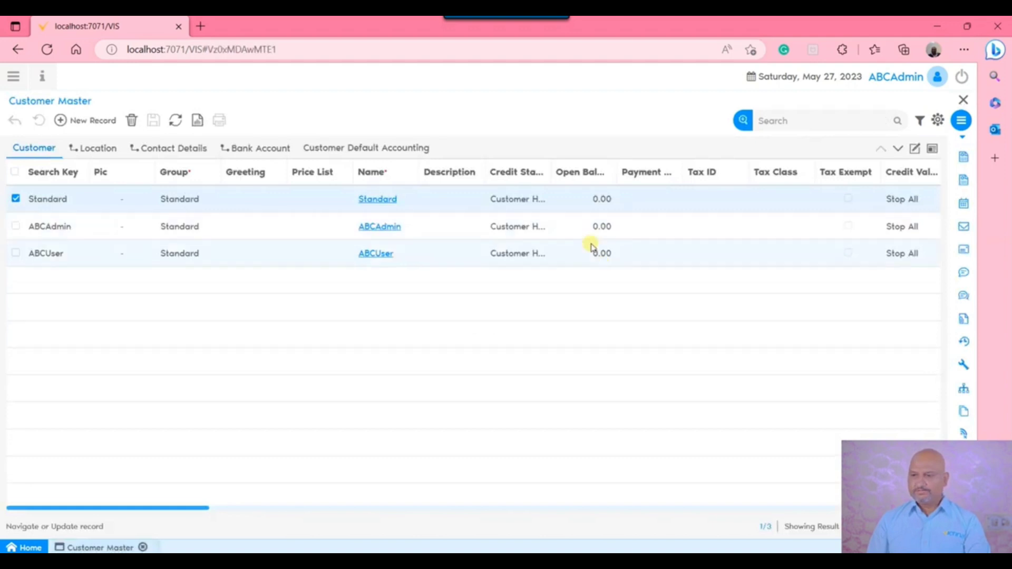
click(962, 101)
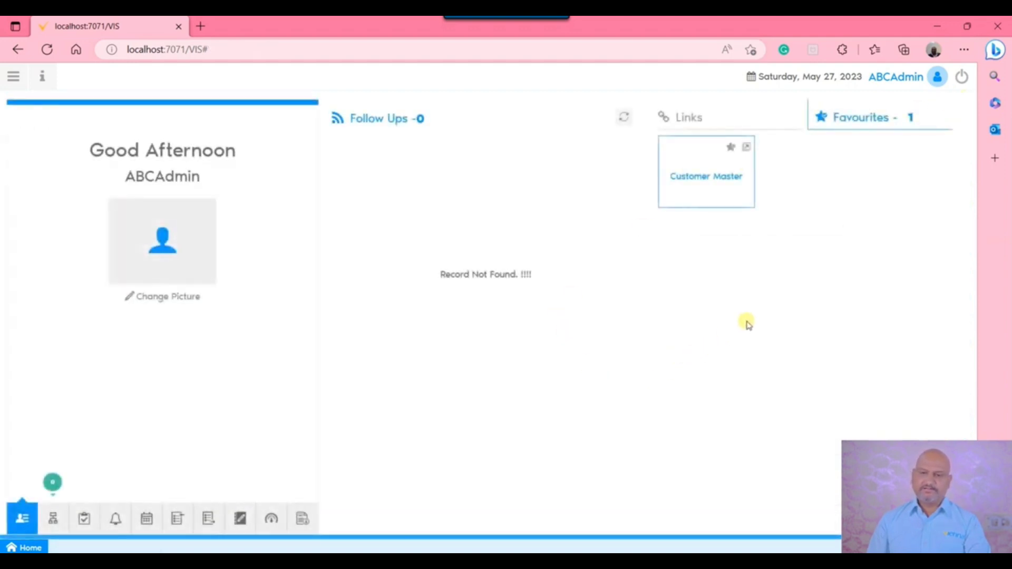
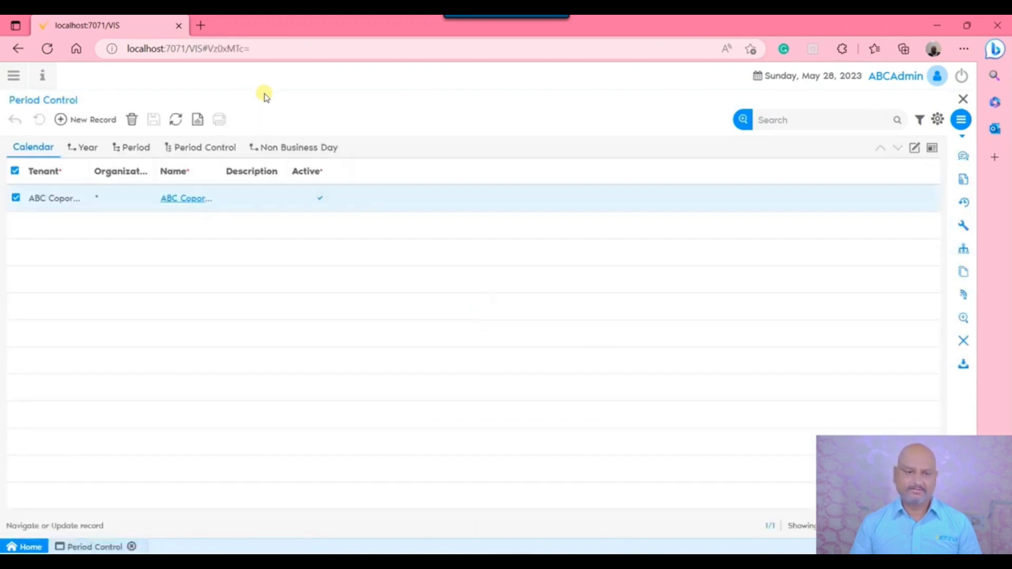
View the calendar record's details, zoom into its tenant to examine the Tenant and Tenant Info forms, and close the Tenant window
click(915, 149)
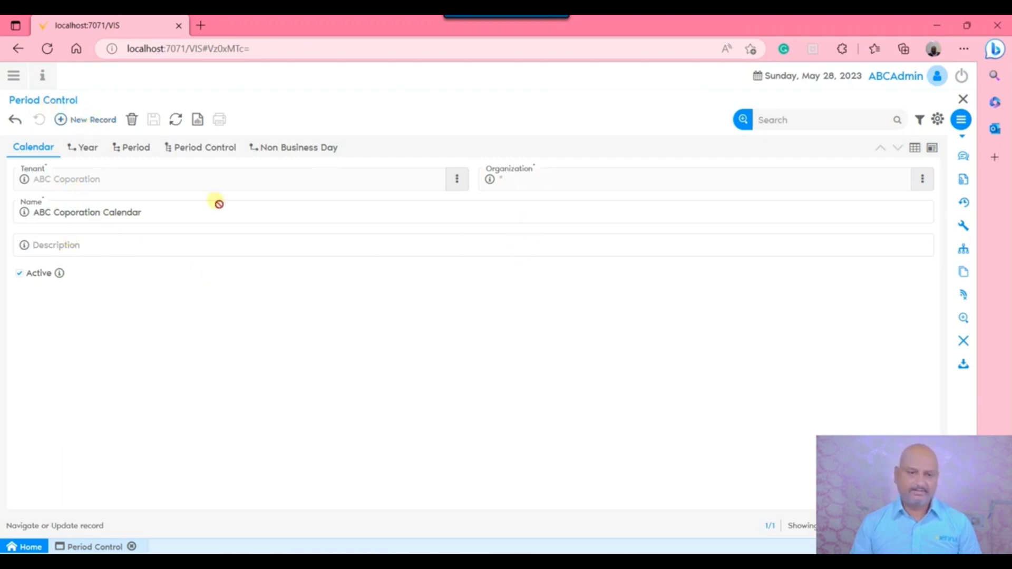
click(456, 179)
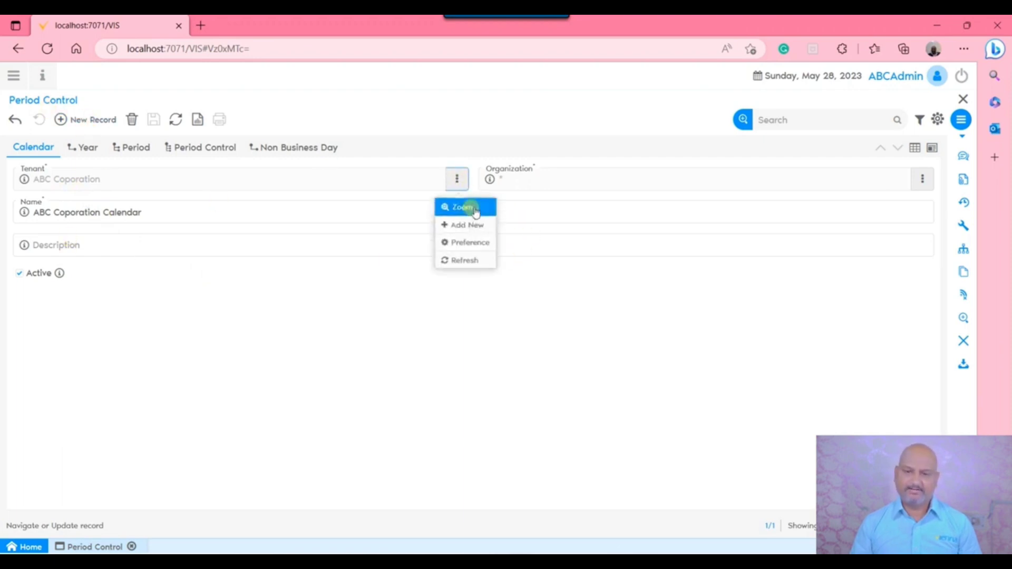
click(469, 207)
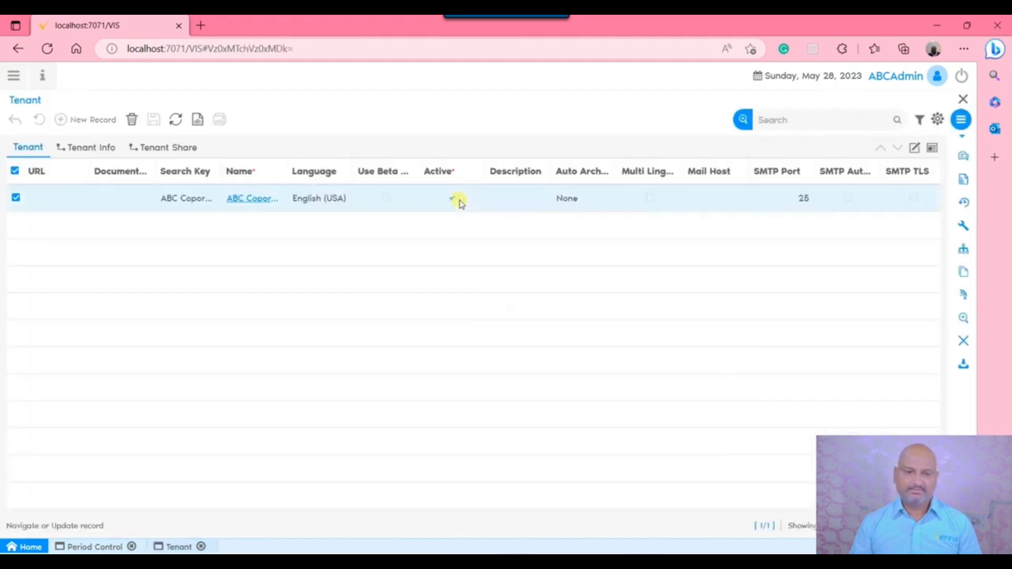
click(915, 148)
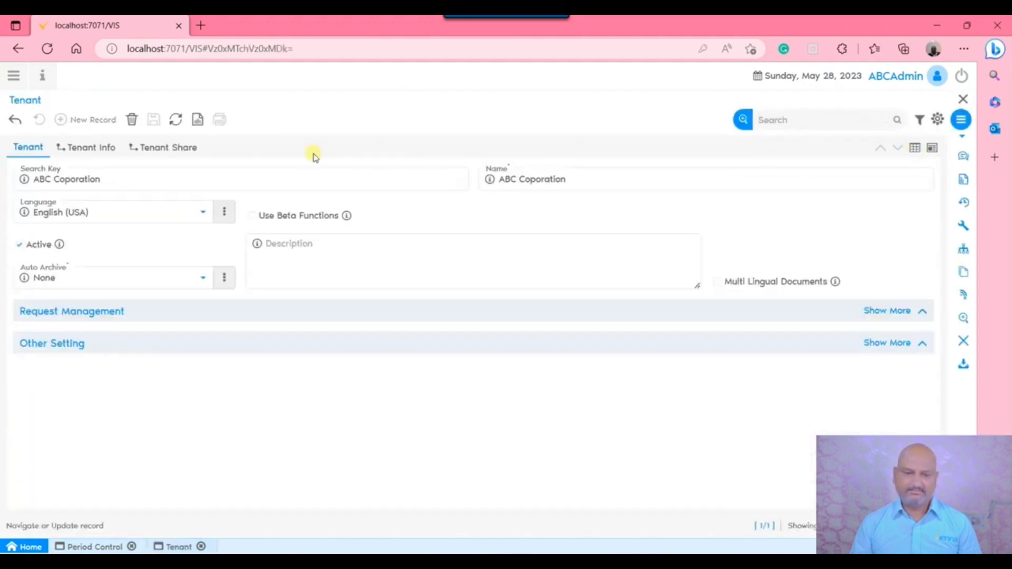
click(82, 148)
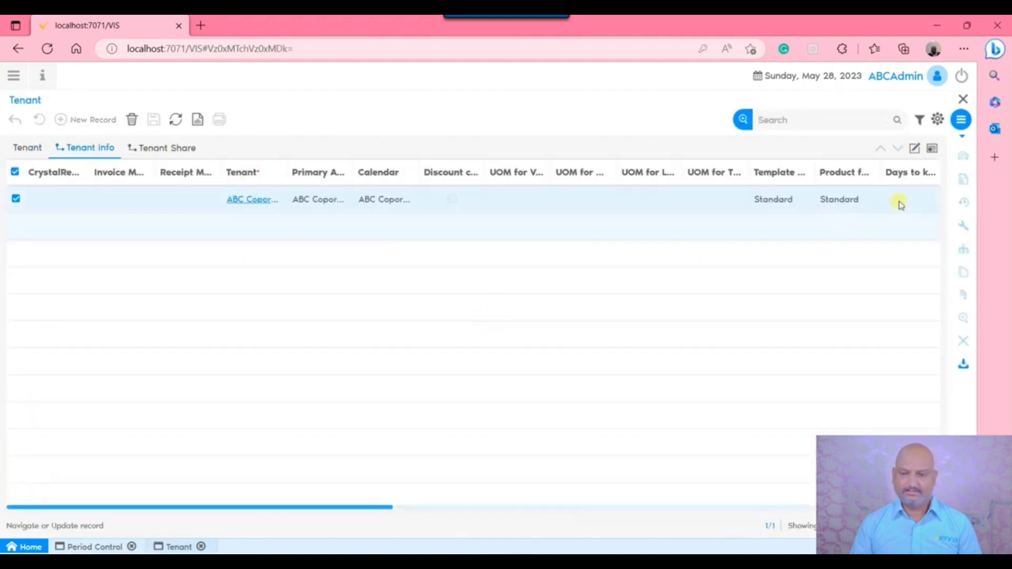
click(914, 150)
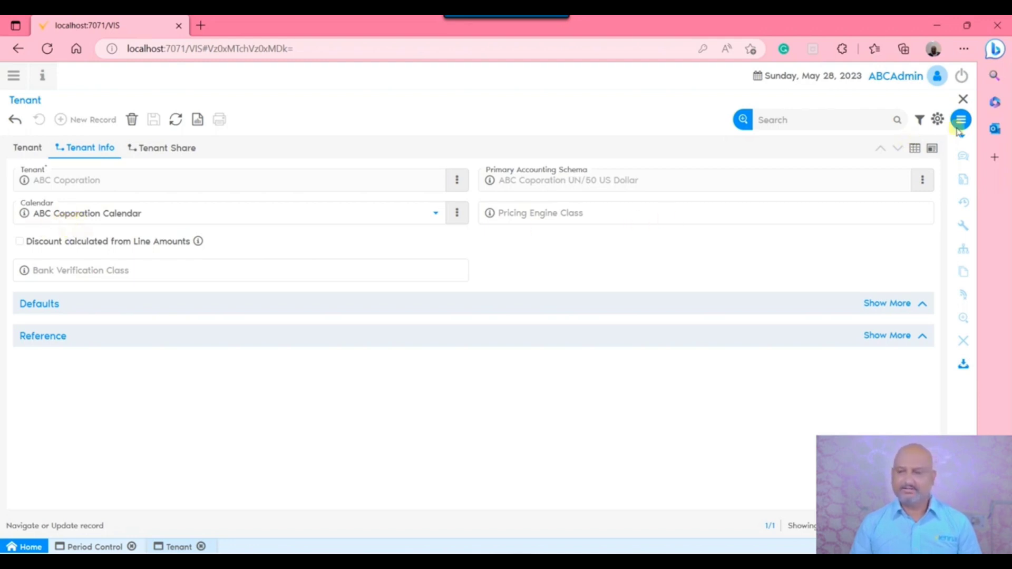
click(963, 99)
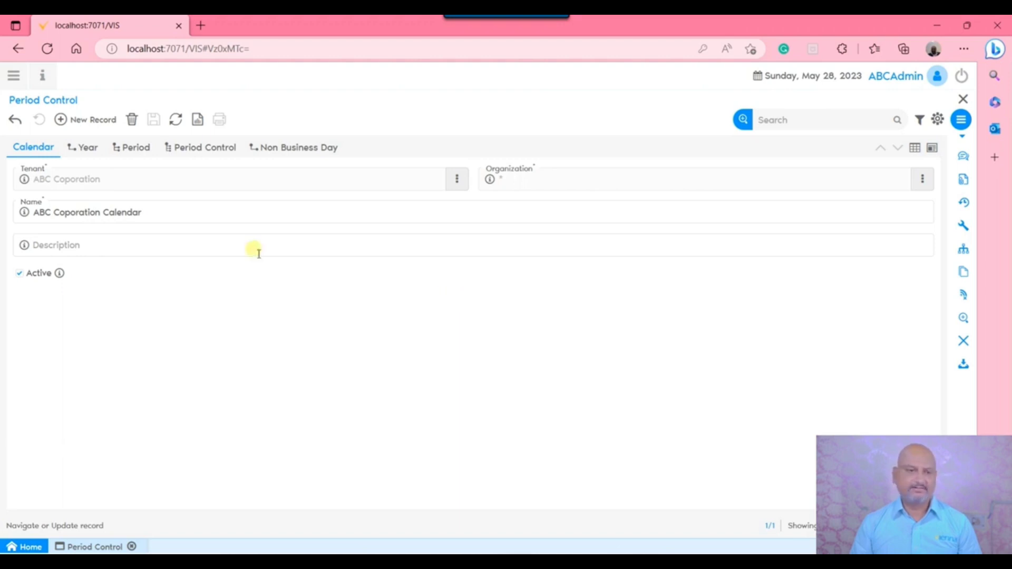
Rename the 2023 year record of the ABC Coporation Calendar as 2023-2024 and save it
click(88, 149)
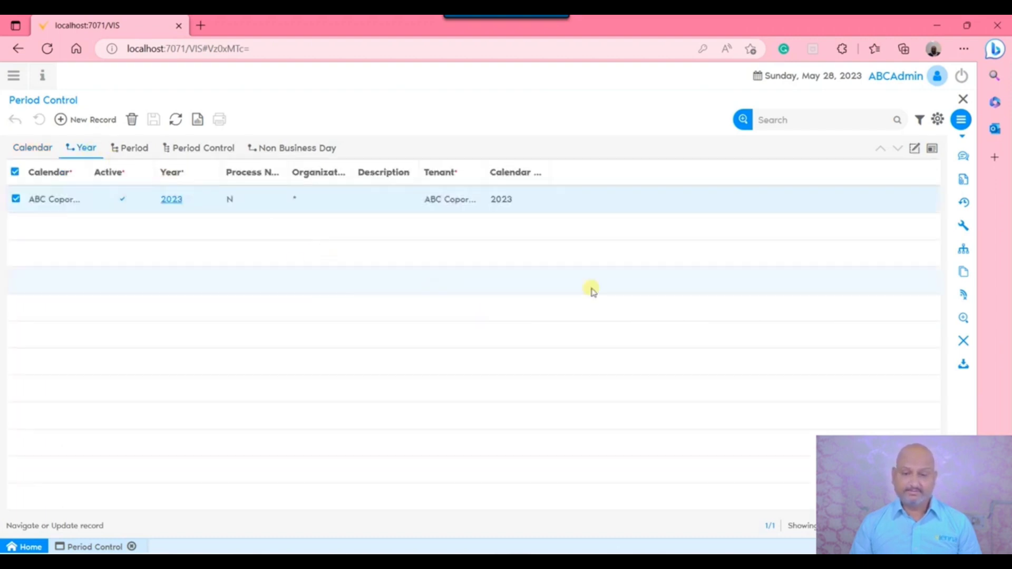
click(915, 148)
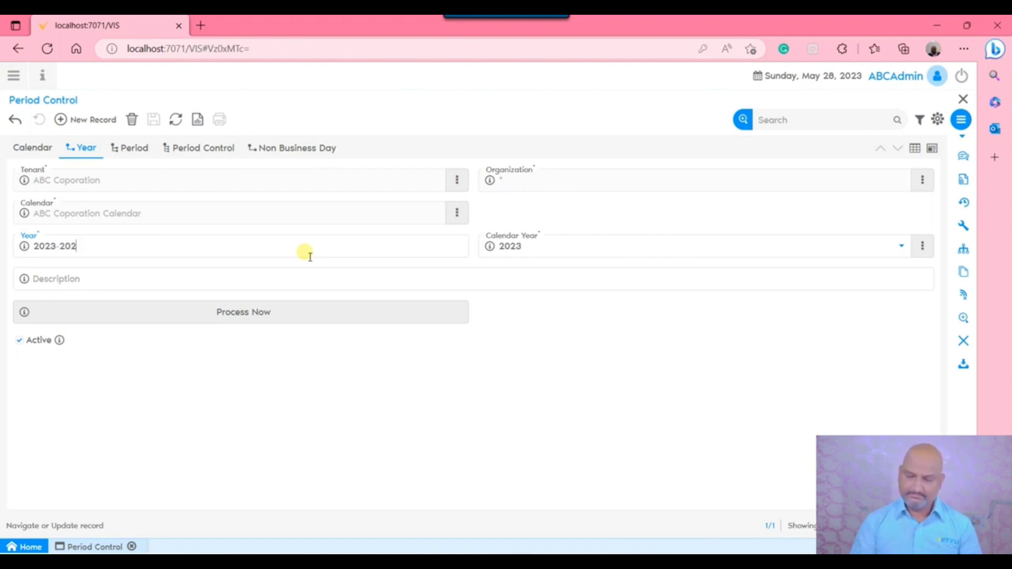
text(4)
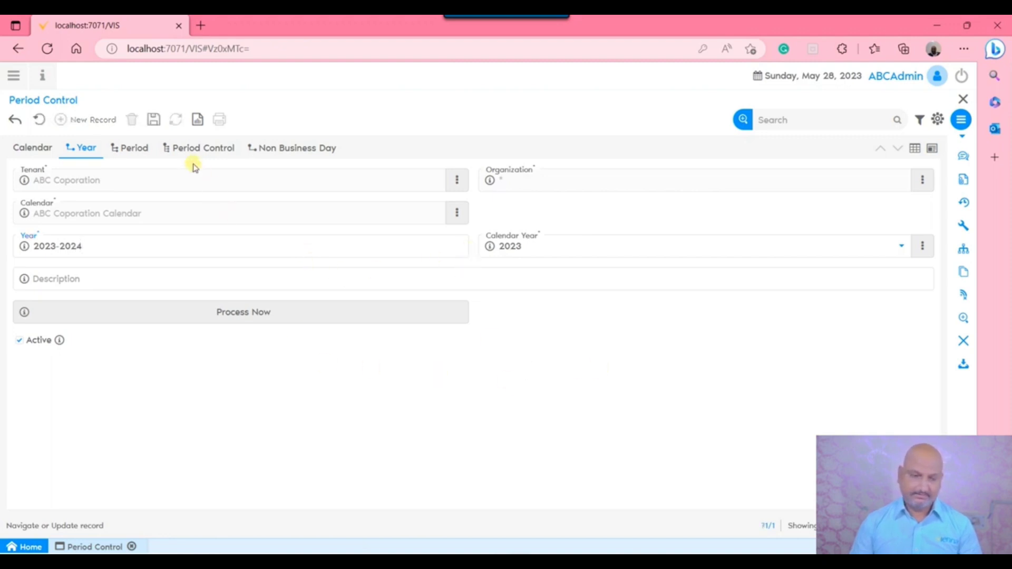
click(154, 119)
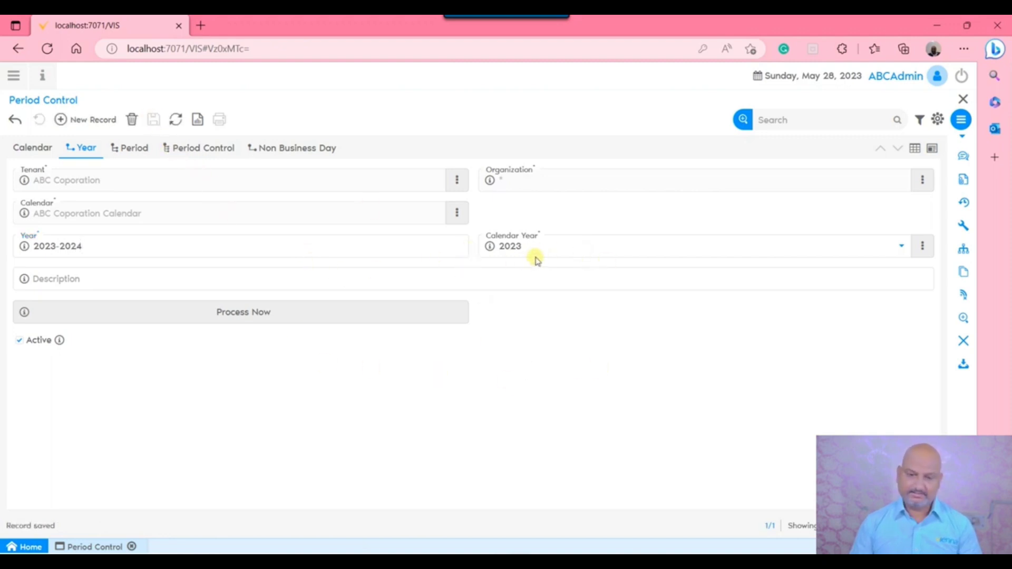
In the periods of the 2023-2024 year, set the period numbers of January-23, February-23 and March-23 to 15, 16 and 17
click(136, 149)
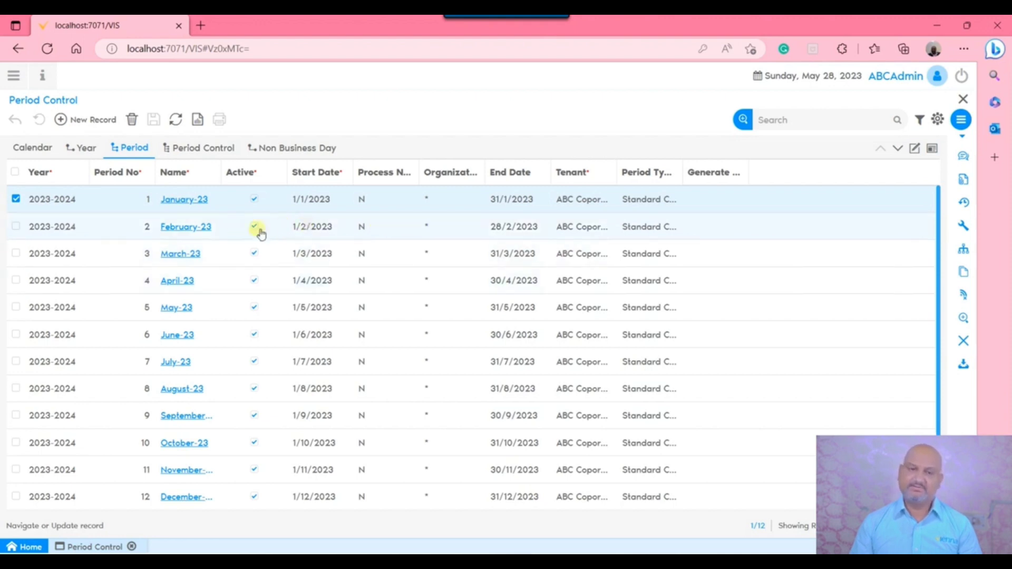
click(129, 205)
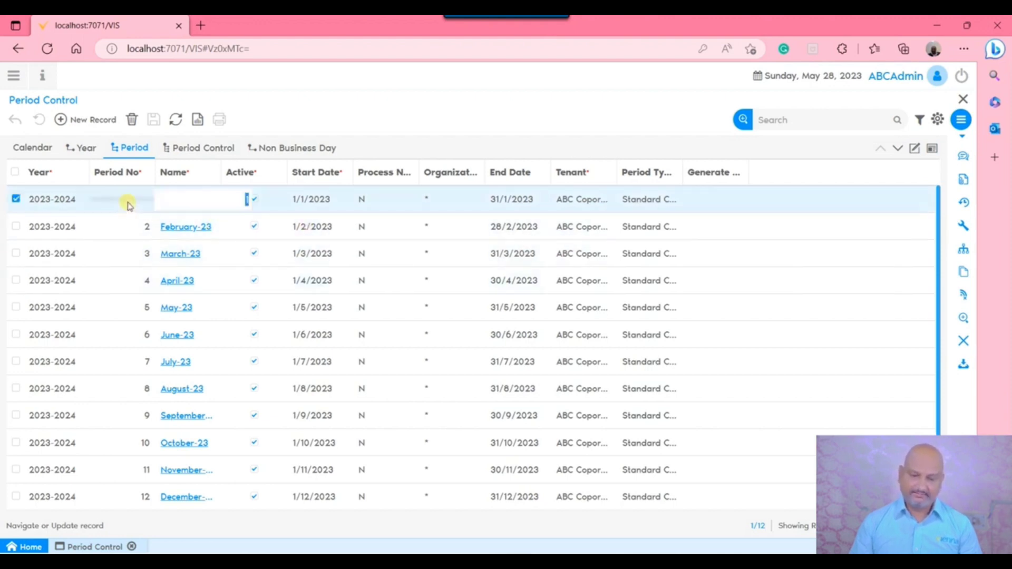
text(5)
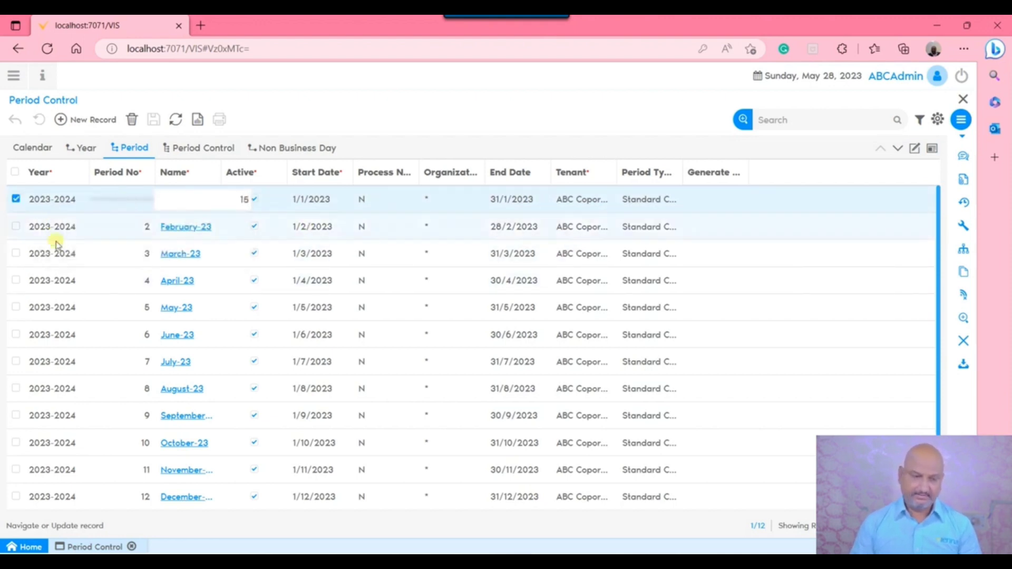
click(117, 226)
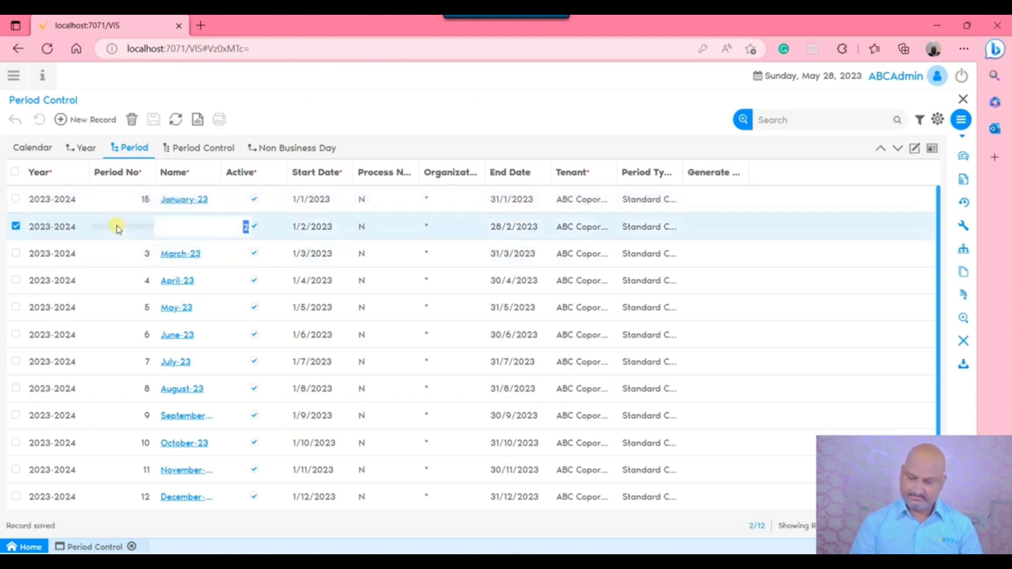
text(16)
key(Return)
click(123, 260)
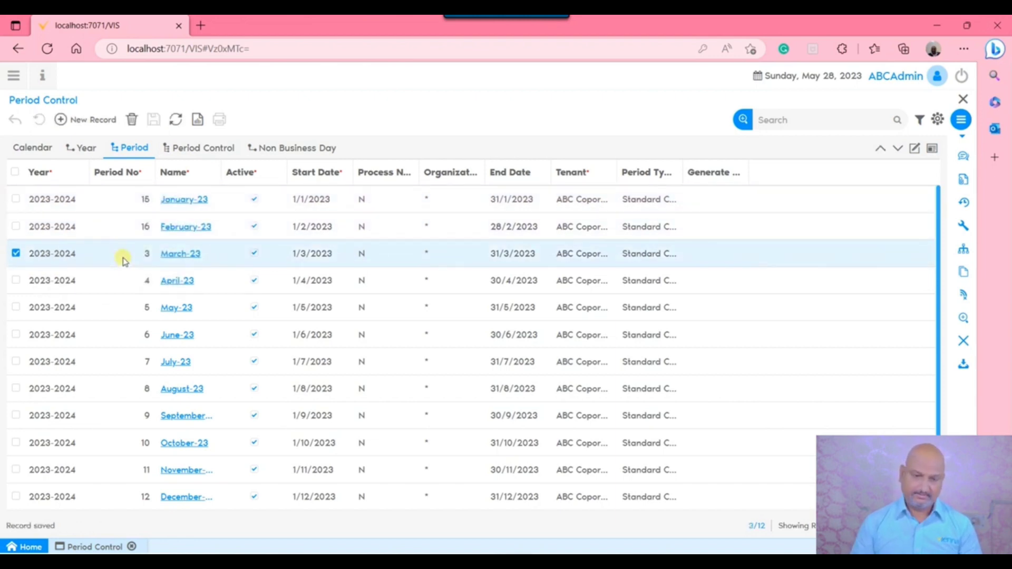
click(122, 261)
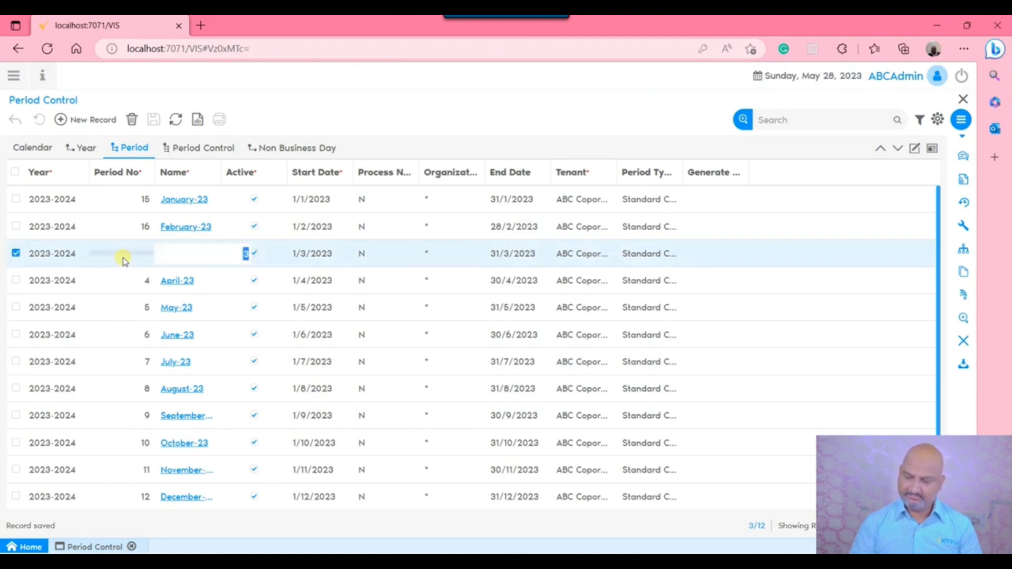
text(17)
Set the period numbers of April-23, May-23 and June-23 to 1, 2 and 3
click(125, 283)
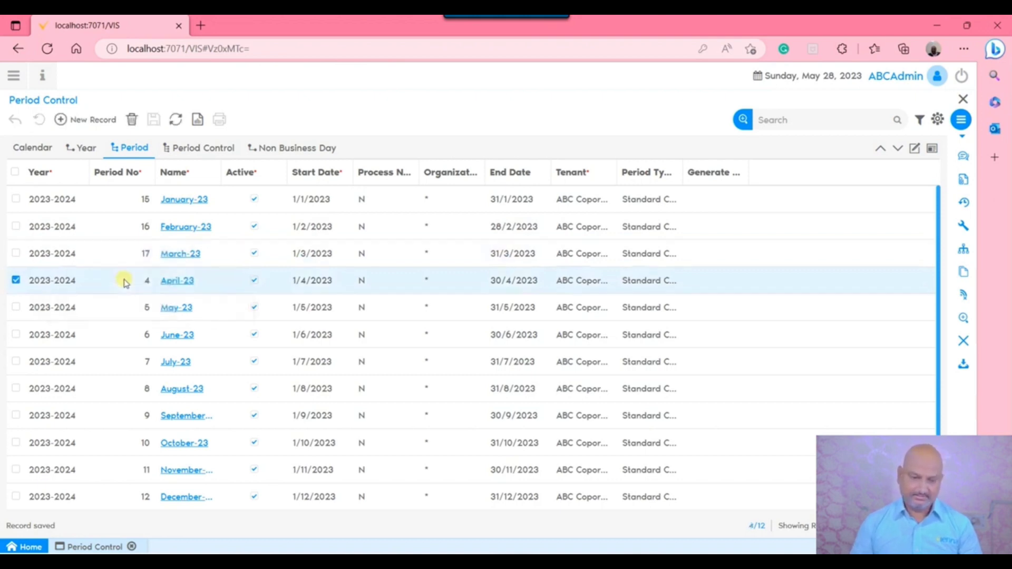
click(124, 283)
text(1)
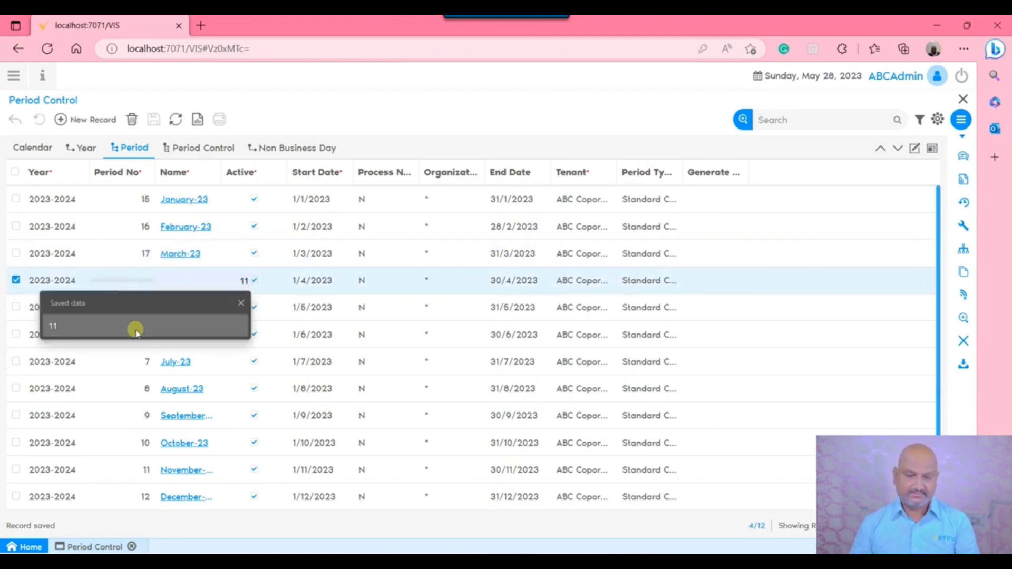
click(135, 253)
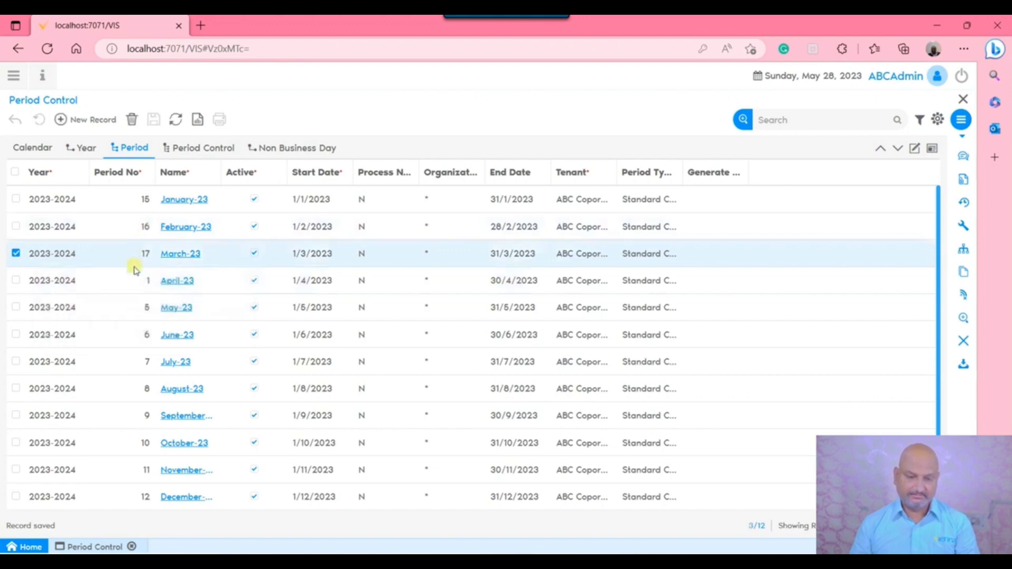
click(132, 311)
text(2)
click(127, 339)
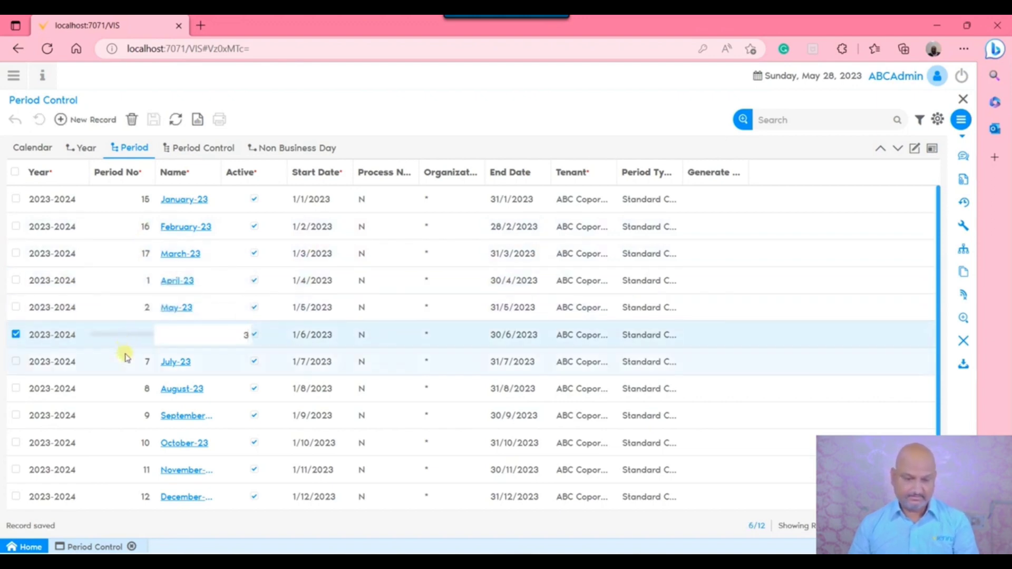
Set the period numbers of July-23, August-23 and September-23 to 4, 5 and 6
click(125, 358)
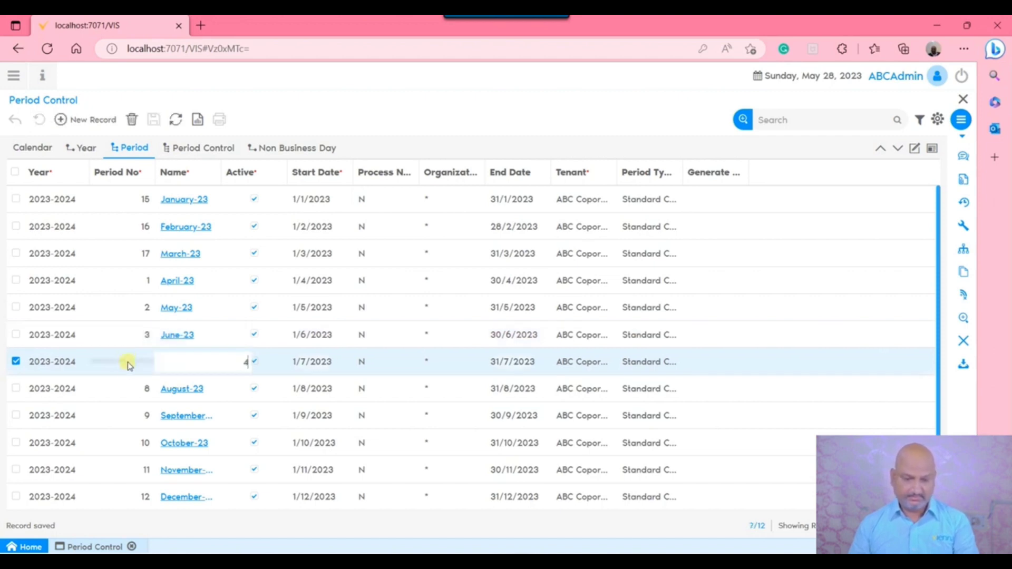
click(126, 388)
text(5)
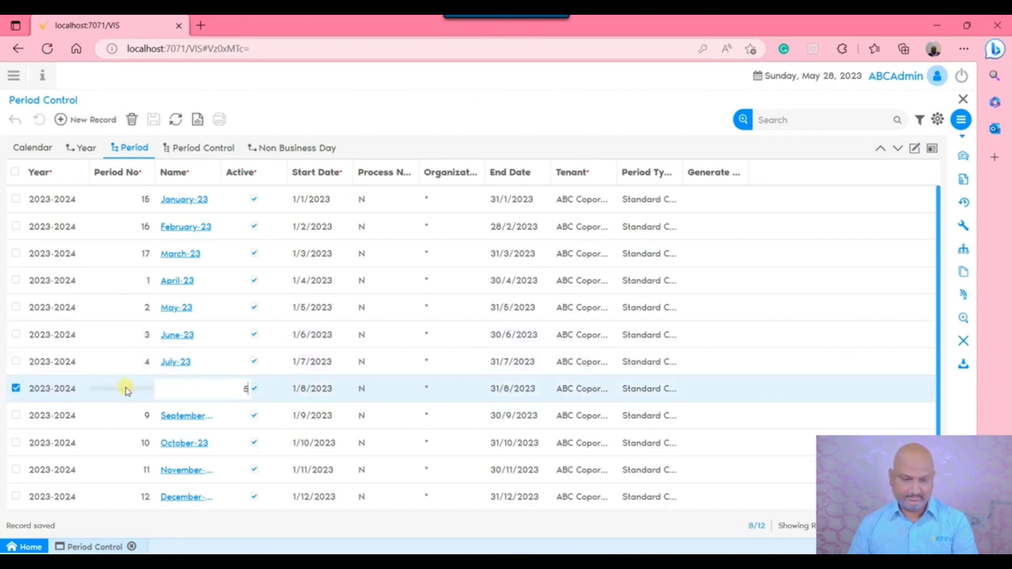
click(125, 420)
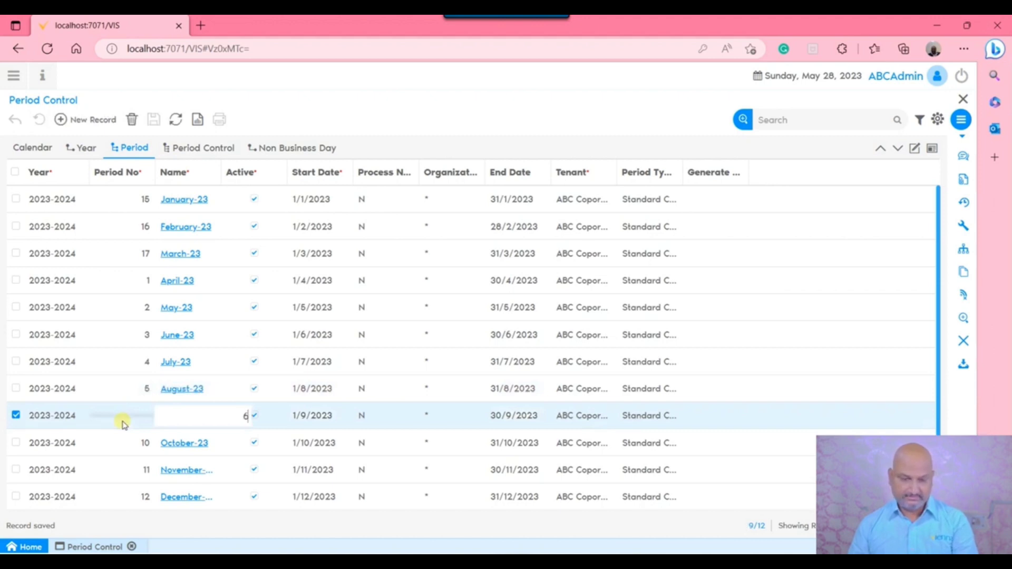
Set the period numbers of October-23, November-23 and December-23 to 7, 8 and 9
click(122, 443)
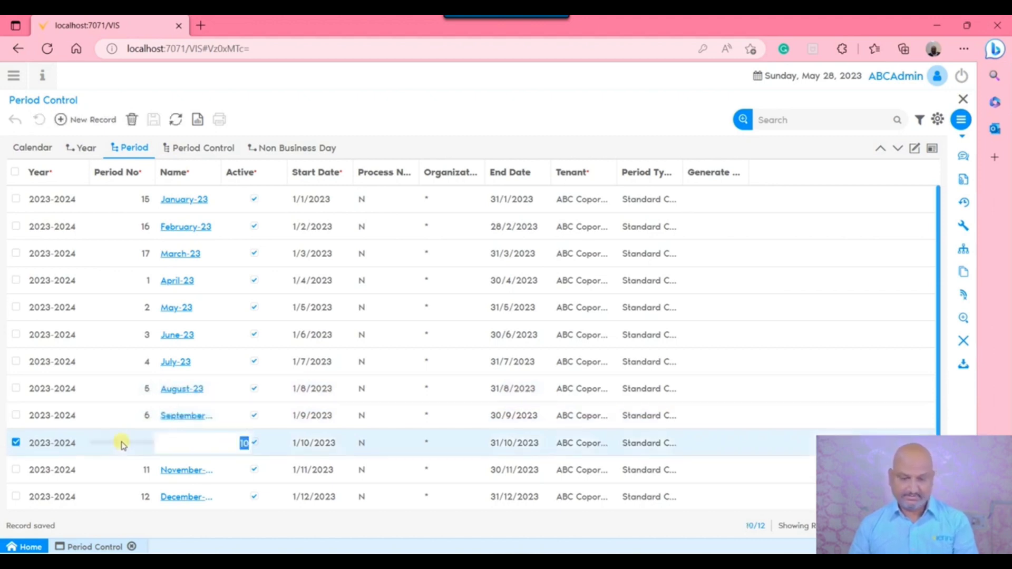
text(7)
click(123, 470)
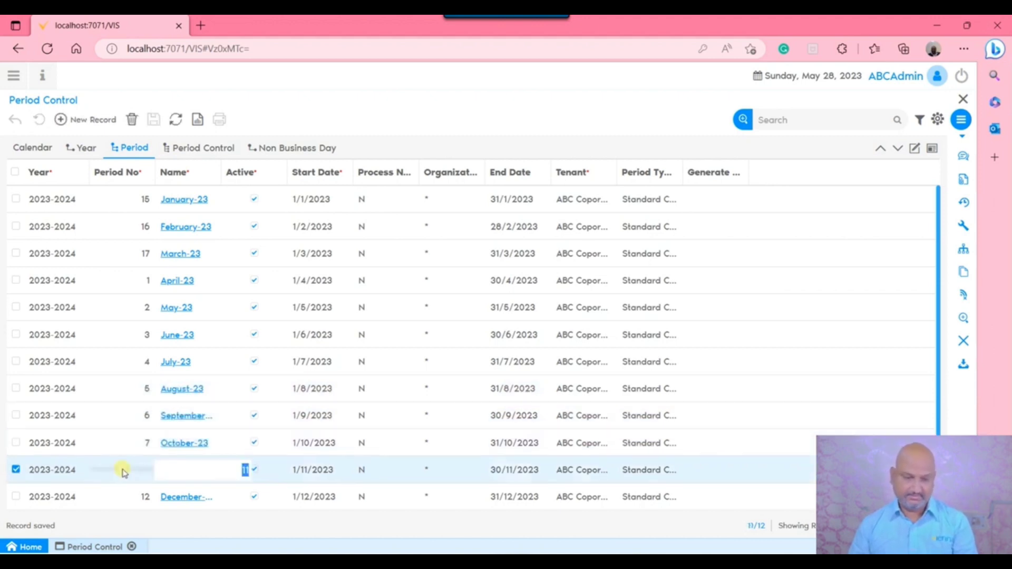
text(8)
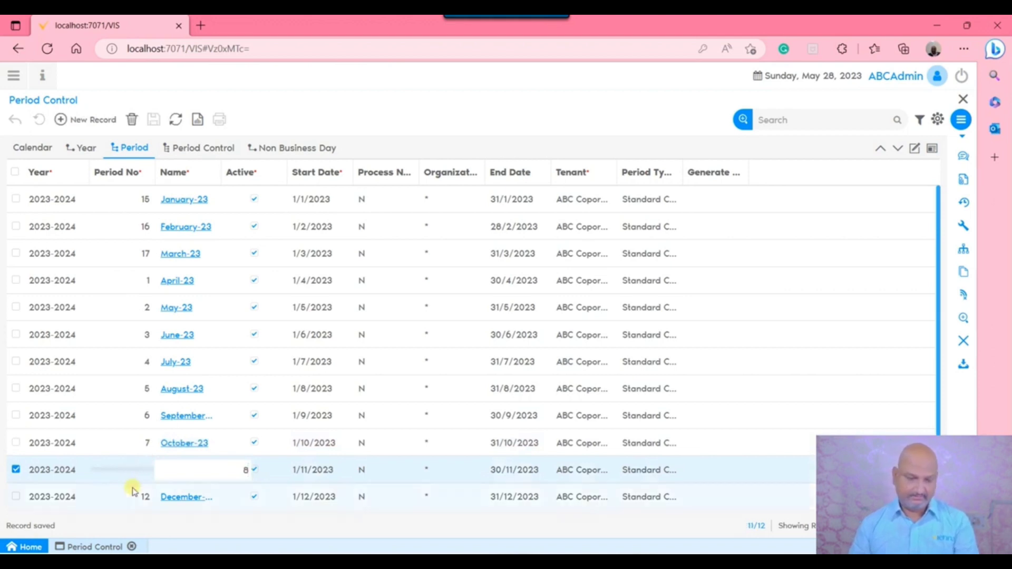
click(131, 498)
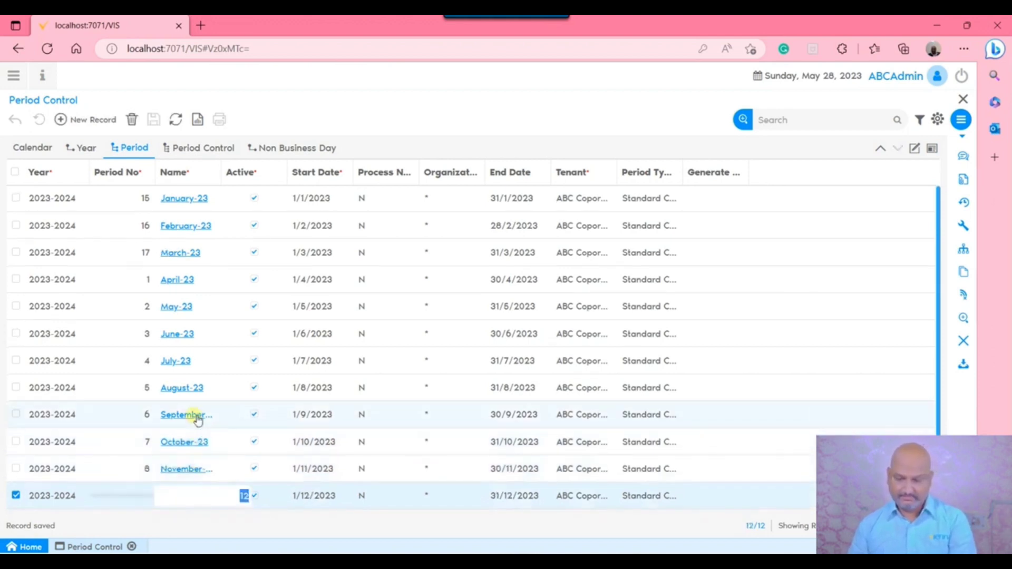
text(9)
click(136, 419)
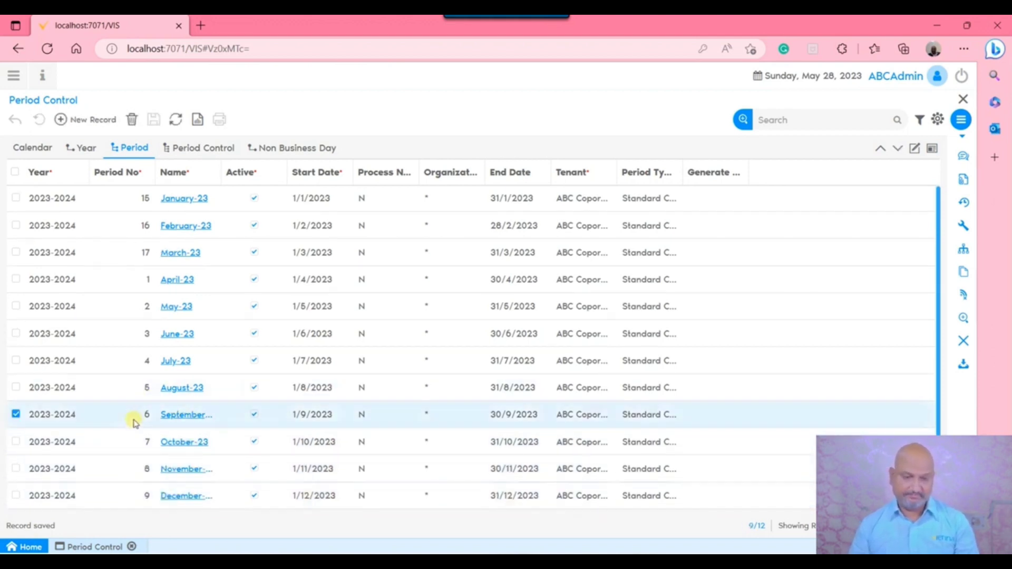
Set the period number of January-23 to 10
click(136, 200)
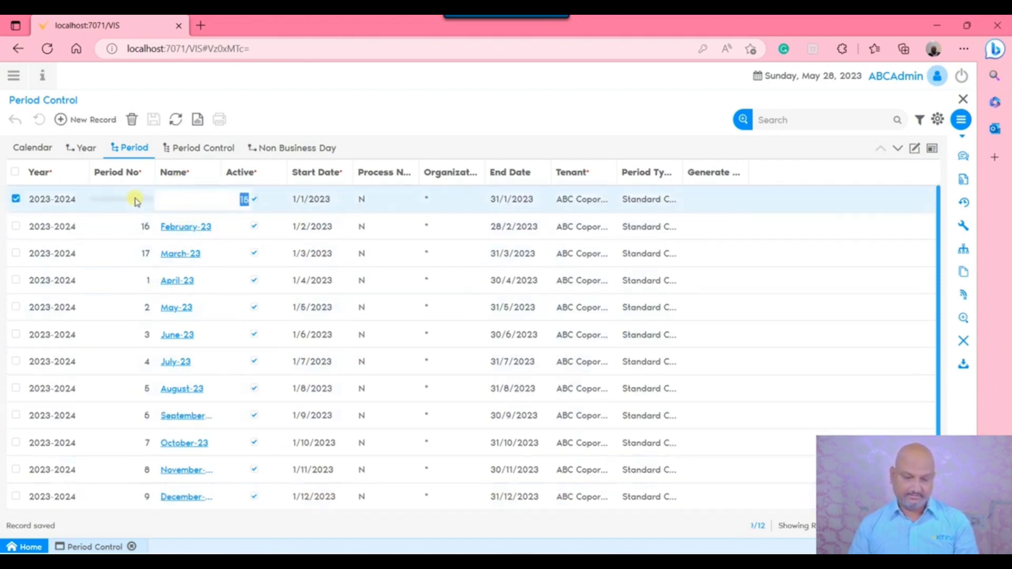
text(10)
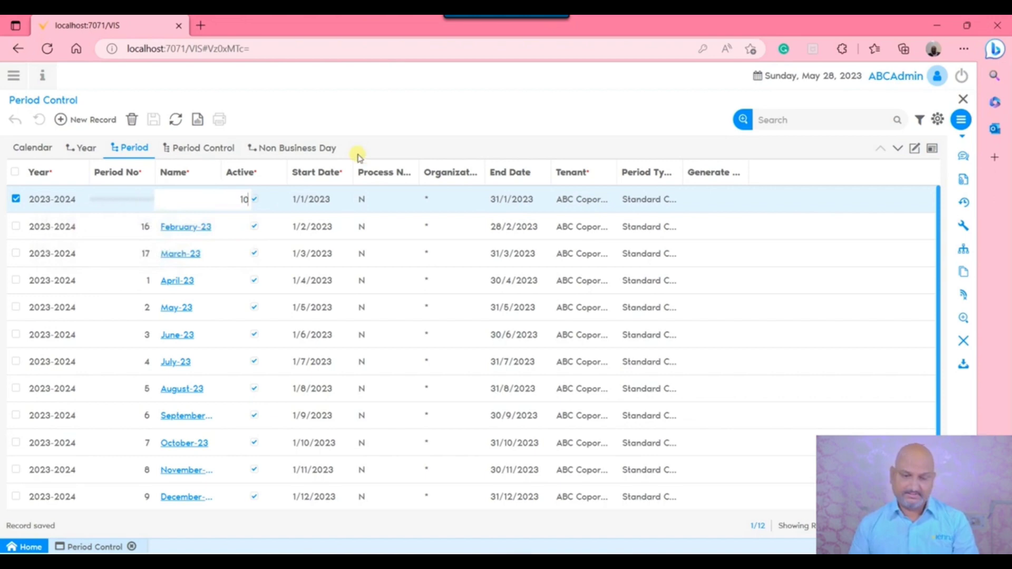
click(395, 129)
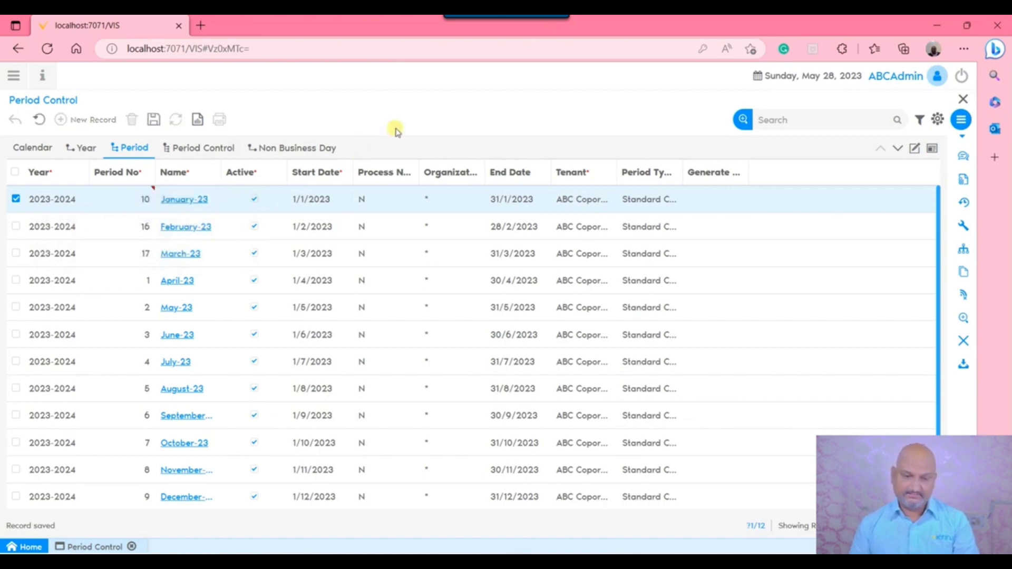
Rename the January-23 period as January-24, set its dates to 01-01-2024 through 31-01-2024, and save the record
click(195, 204)
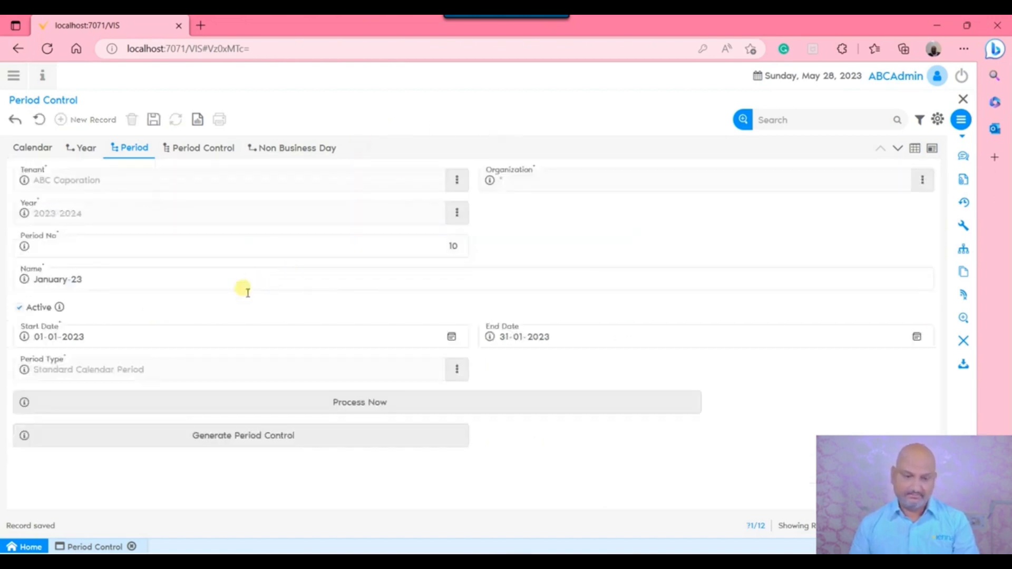
key(BackSpace)
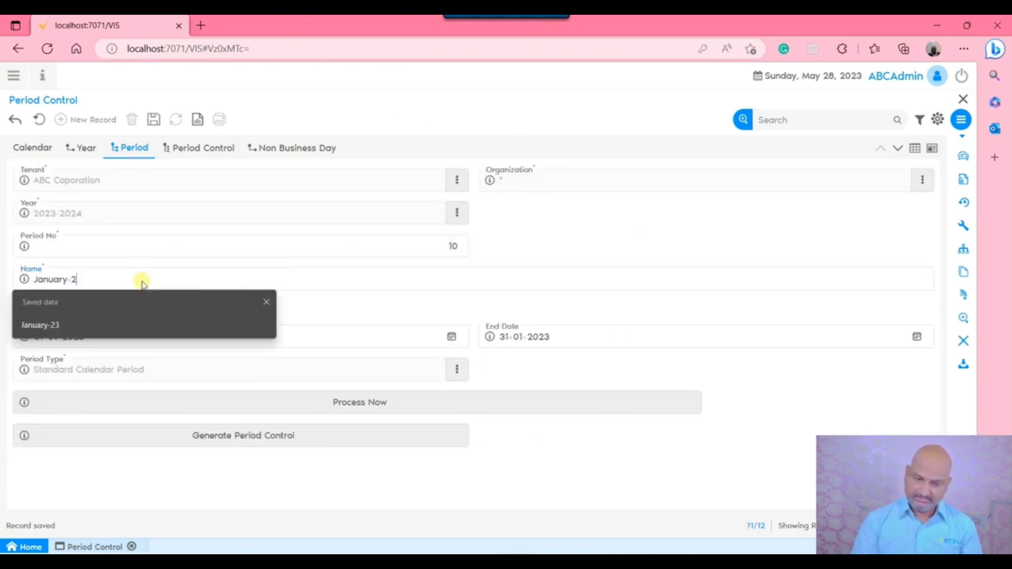
text(4)
double_click(83, 338)
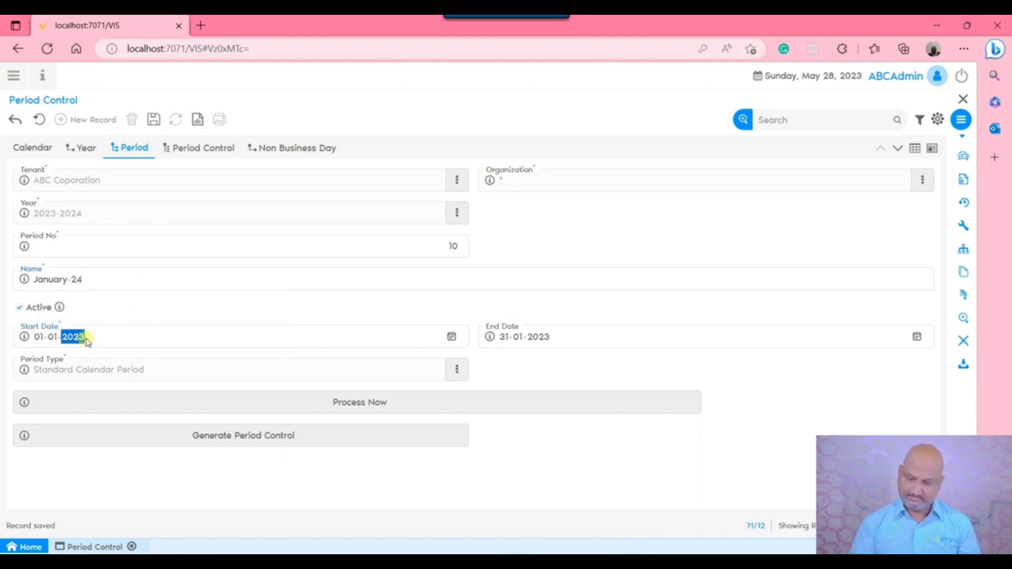
double_click(539, 337)
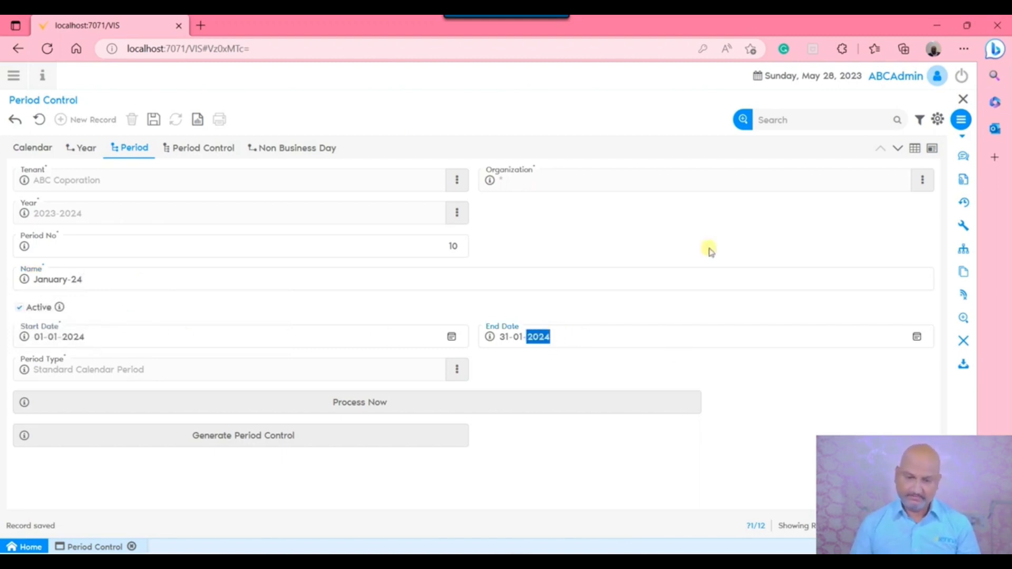
click(668, 243)
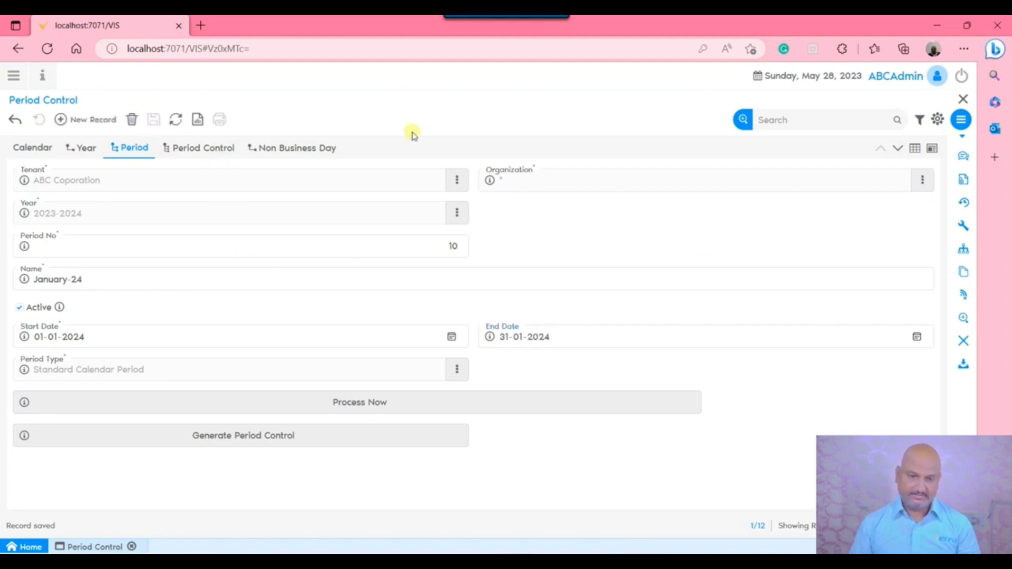
Update the February-23 period to number 11, name February-24 and dates 01-02-2024 through 28-02-2024, and save it
click(897, 148)
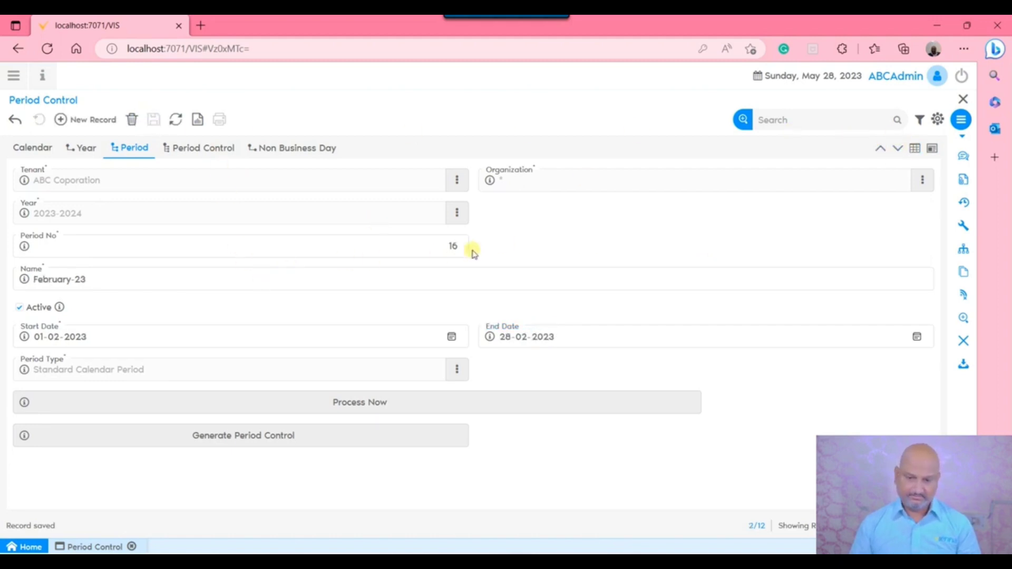
double_click(419, 250)
text(11)
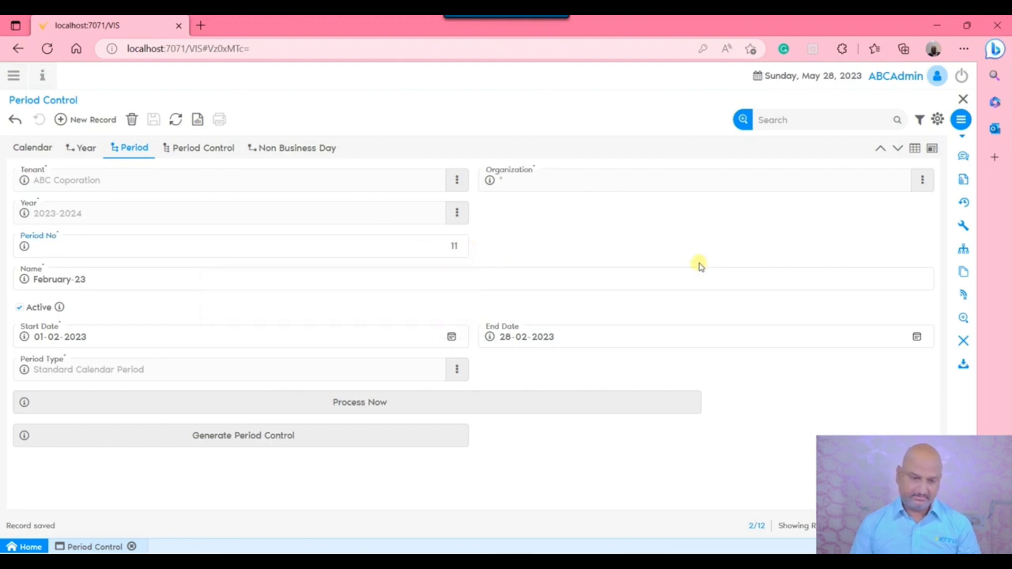
click(167, 280)
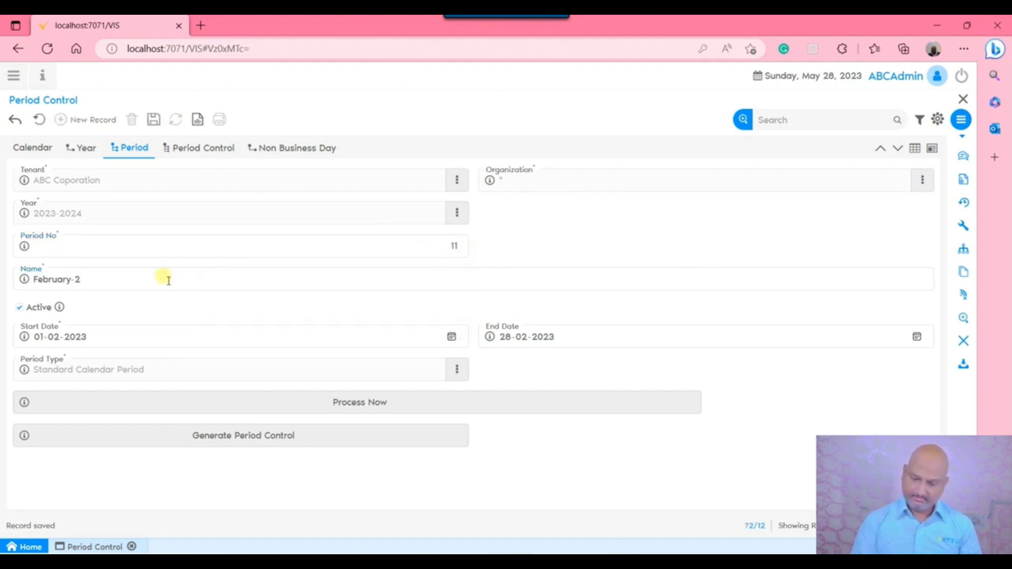
double_click(75, 337)
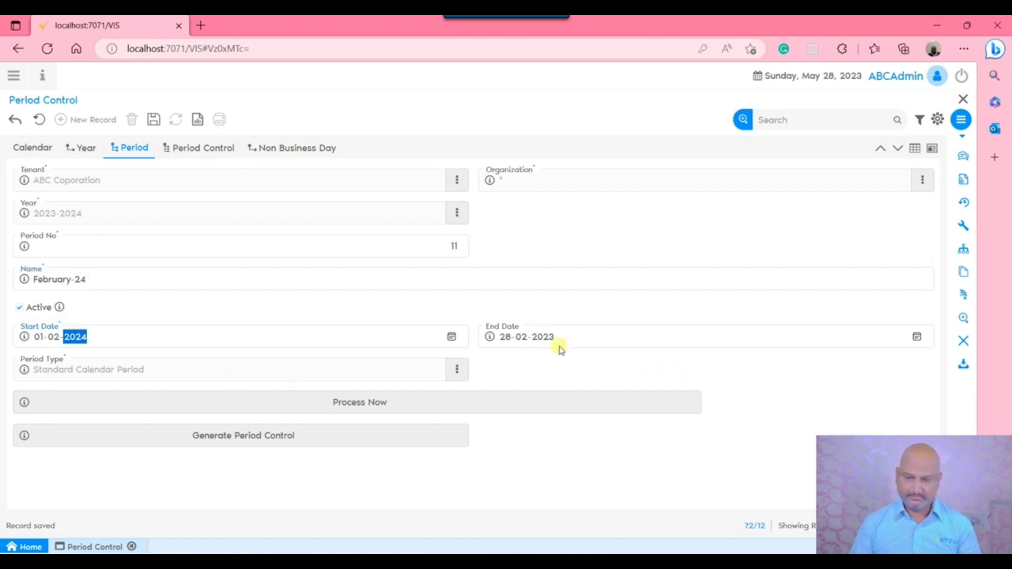
double_click(544, 337)
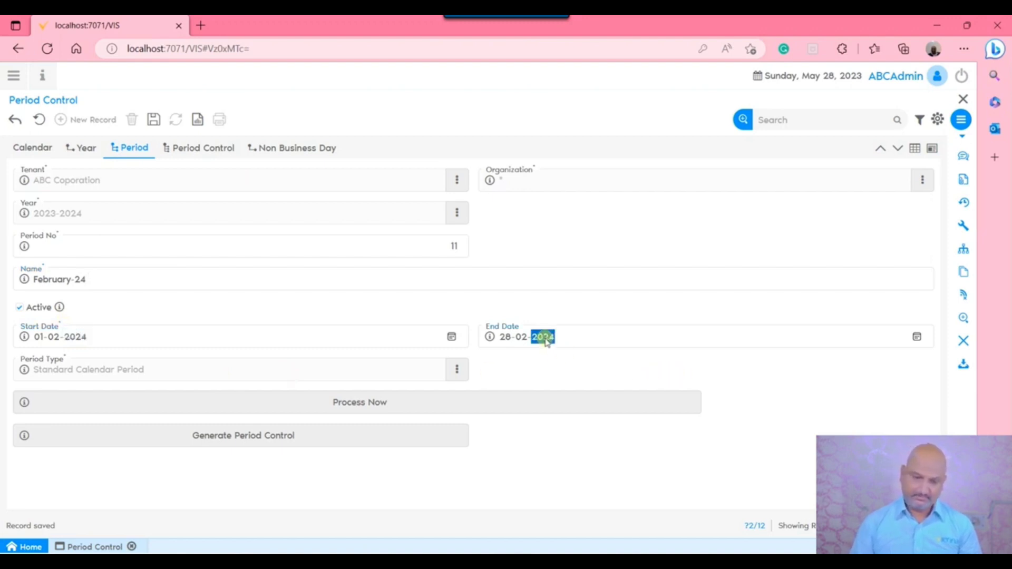
click(153, 119)
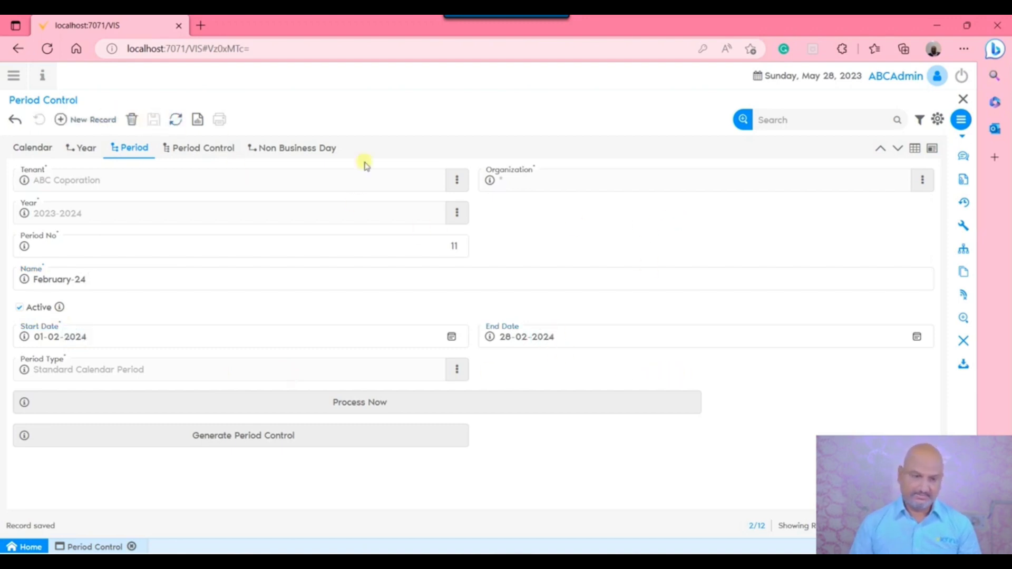
Rename the March-23 period as March-24, set its dates to 01-03-2024 through 31-03-2024, and save the record
click(897, 149)
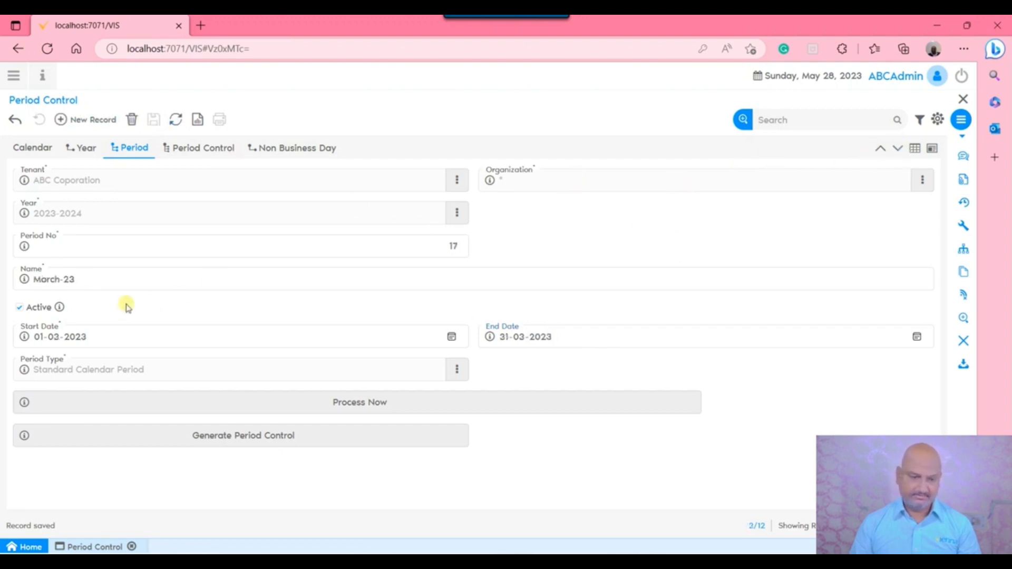
click(128, 285)
key(BackSpace)
text(4)
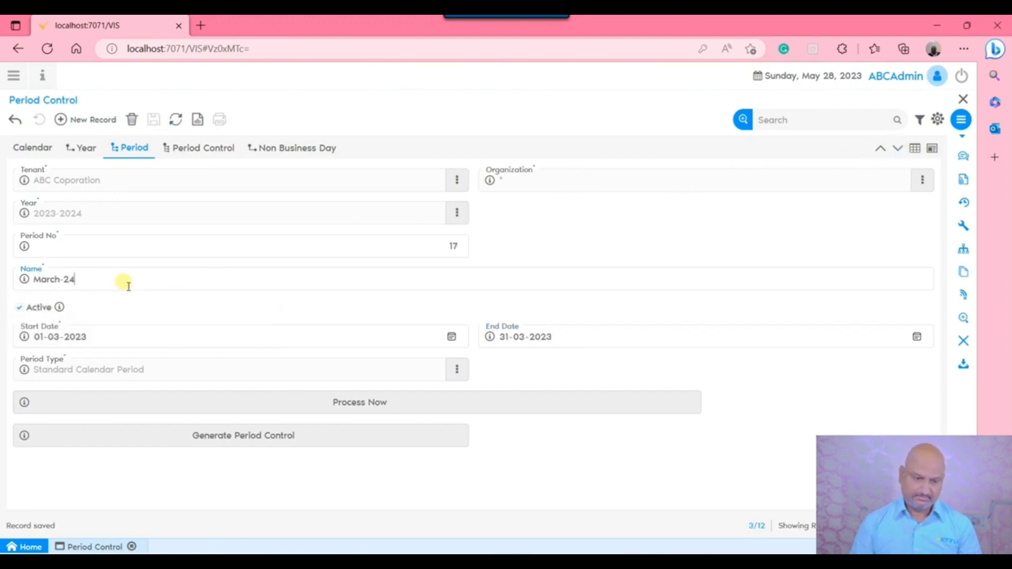
double_click(74, 337)
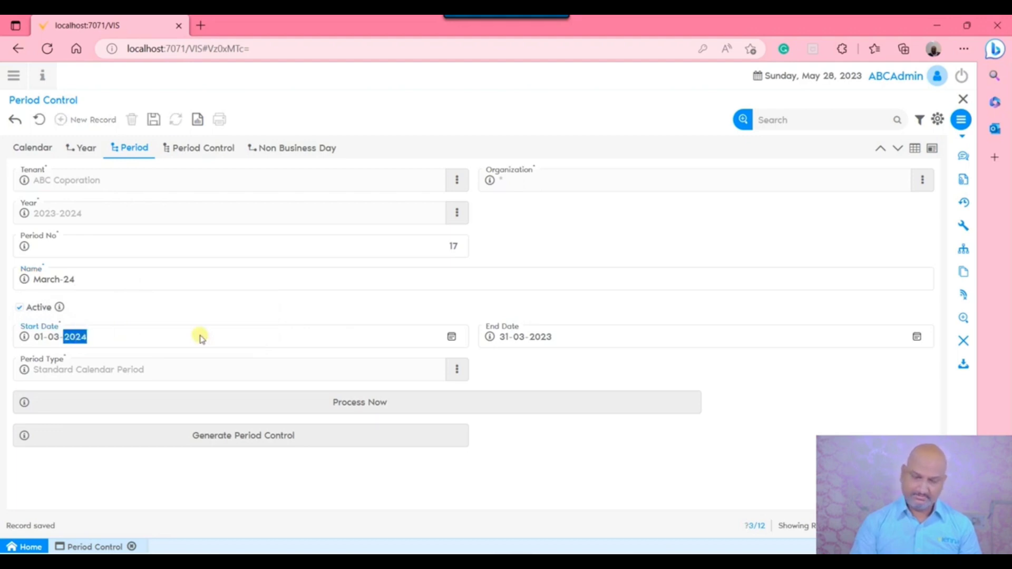
double_click(539, 337)
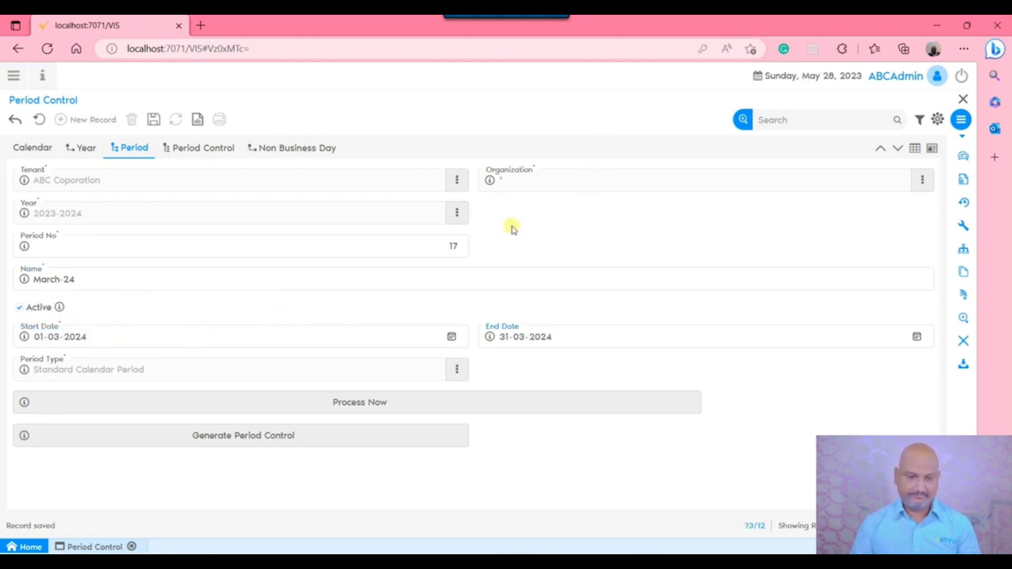
click(153, 120)
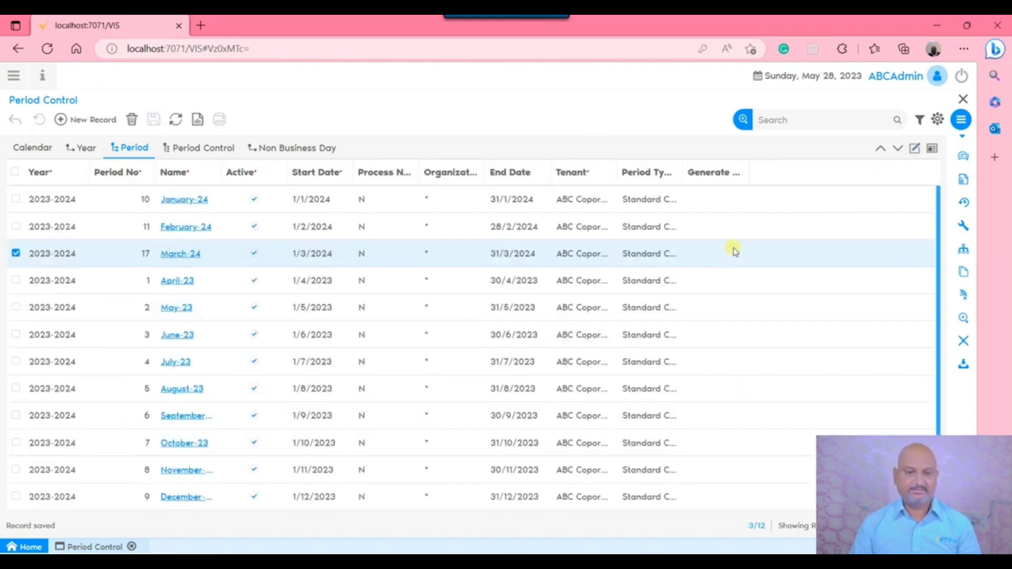
Set the period number of March-24 to 12 and sort the periods by period number in ascending order
click(127, 257)
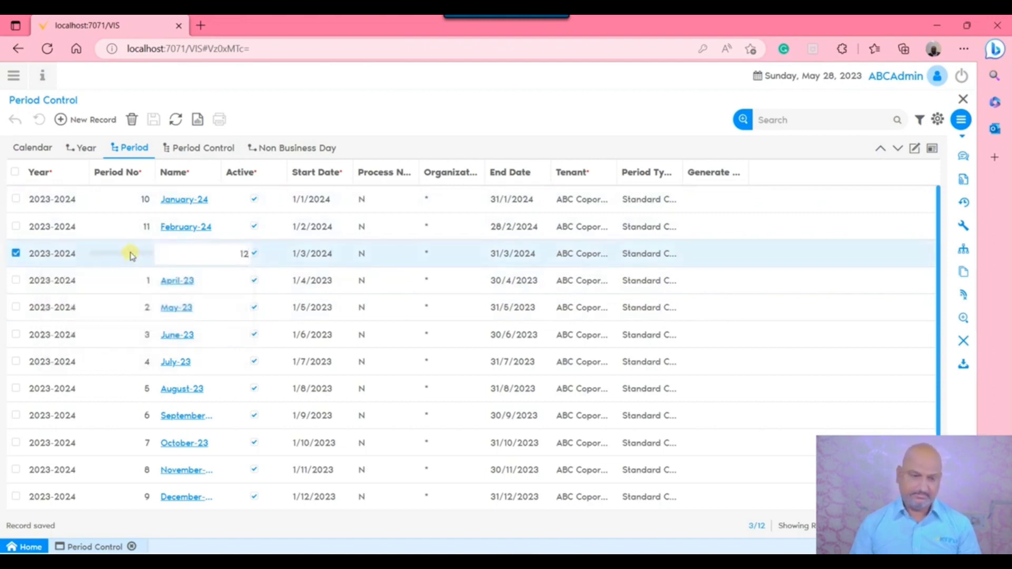
click(126, 231)
click(133, 175)
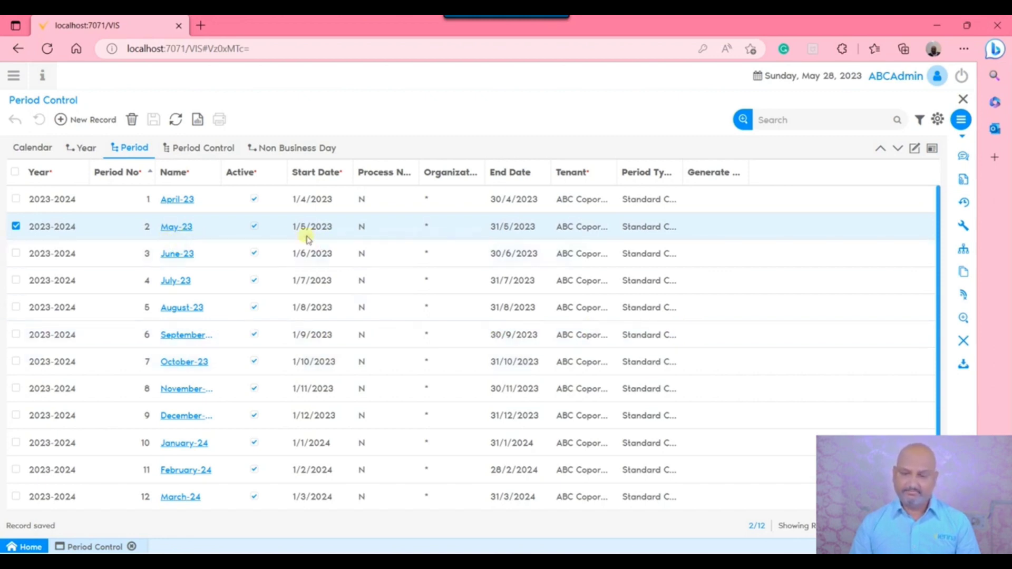
Process the May-23 period with the Open Period action for organization *, and check the period status of its document types
click(915, 149)
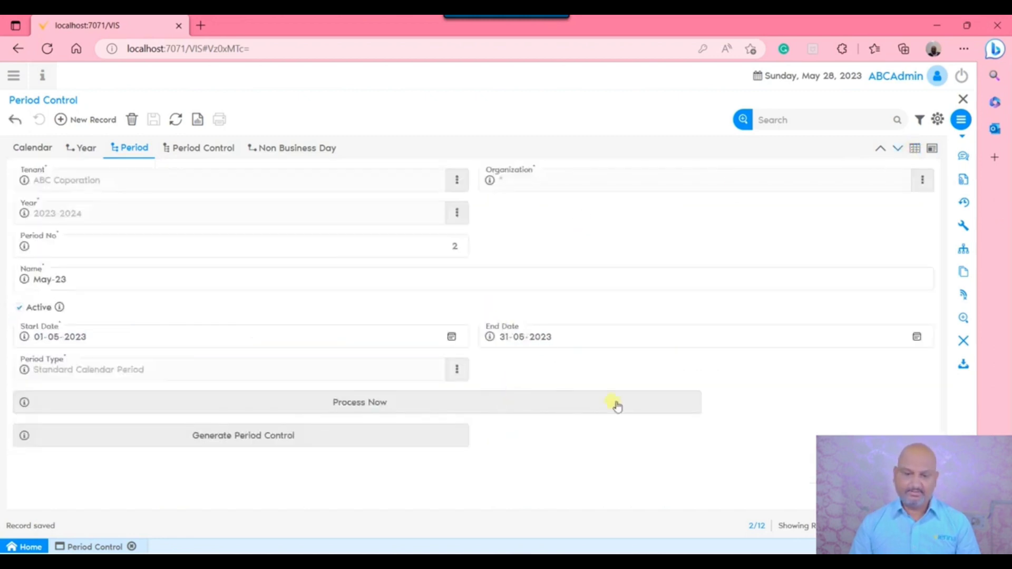
click(466, 403)
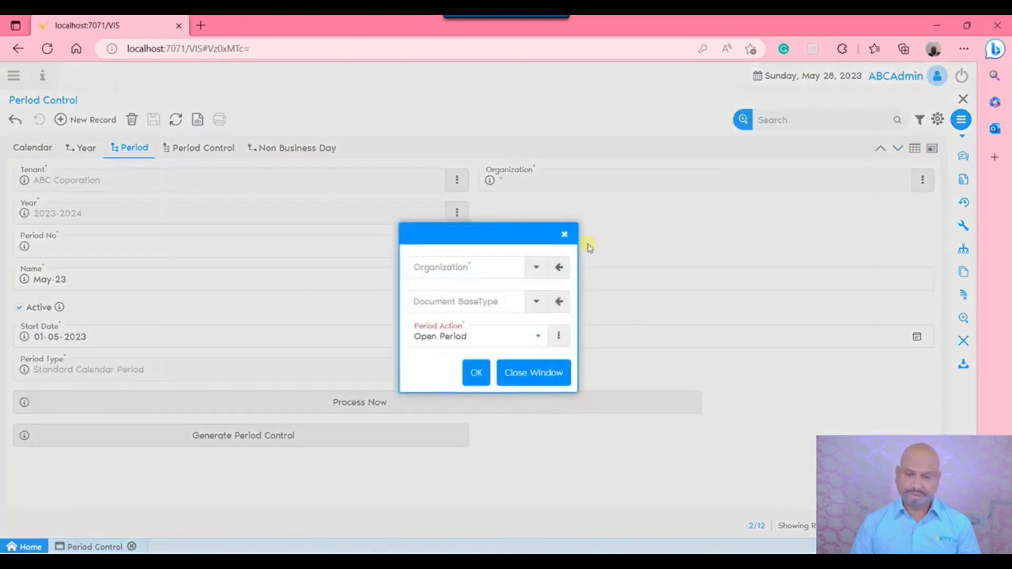
click(445, 337)
click(445, 335)
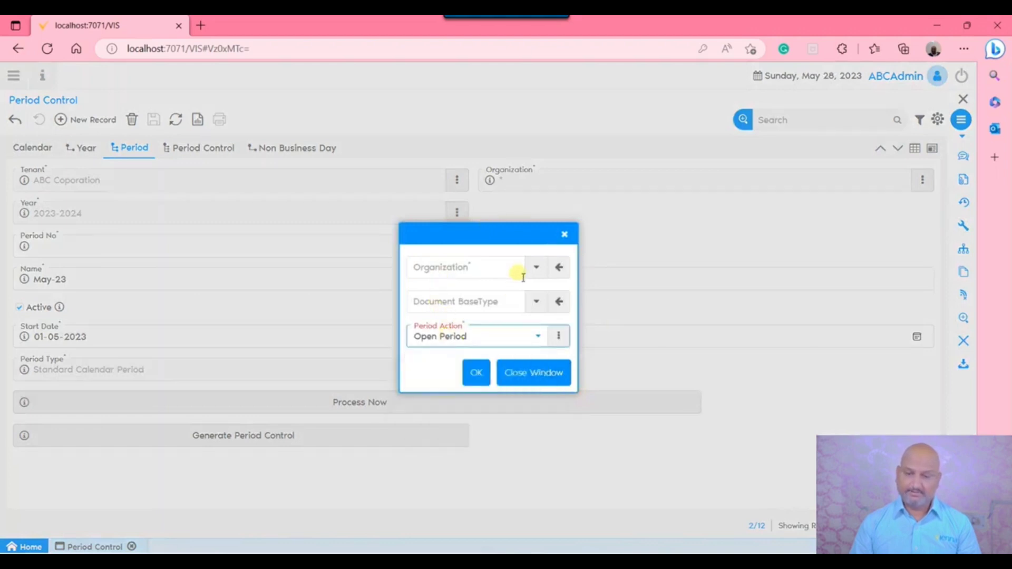
click(534, 268)
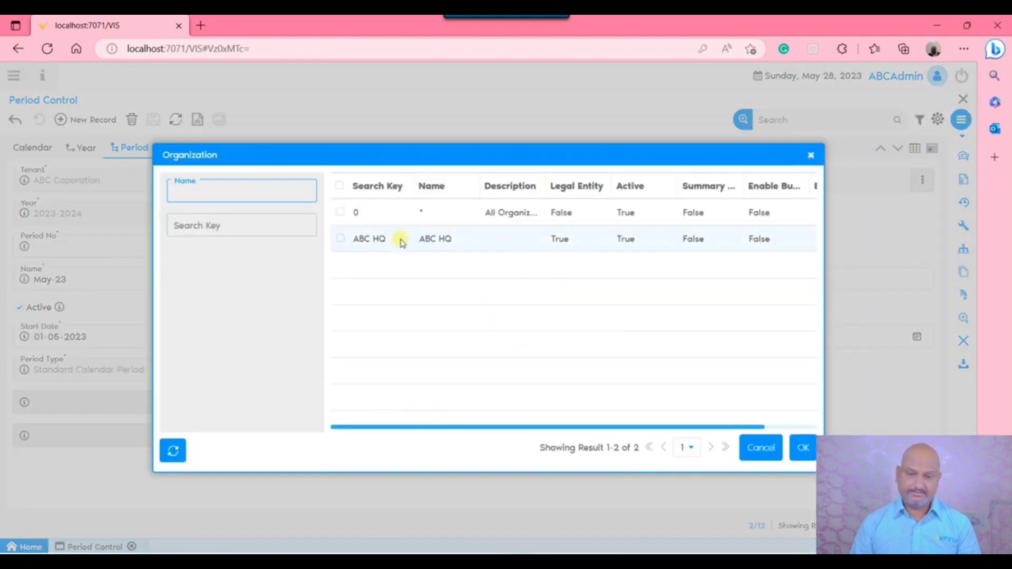
click(349, 213)
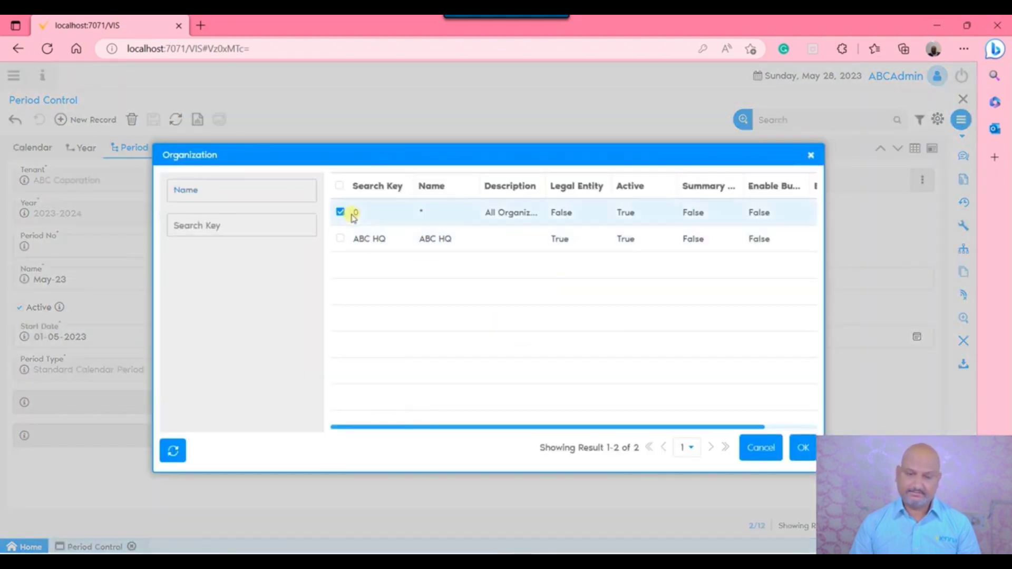
click(807, 456)
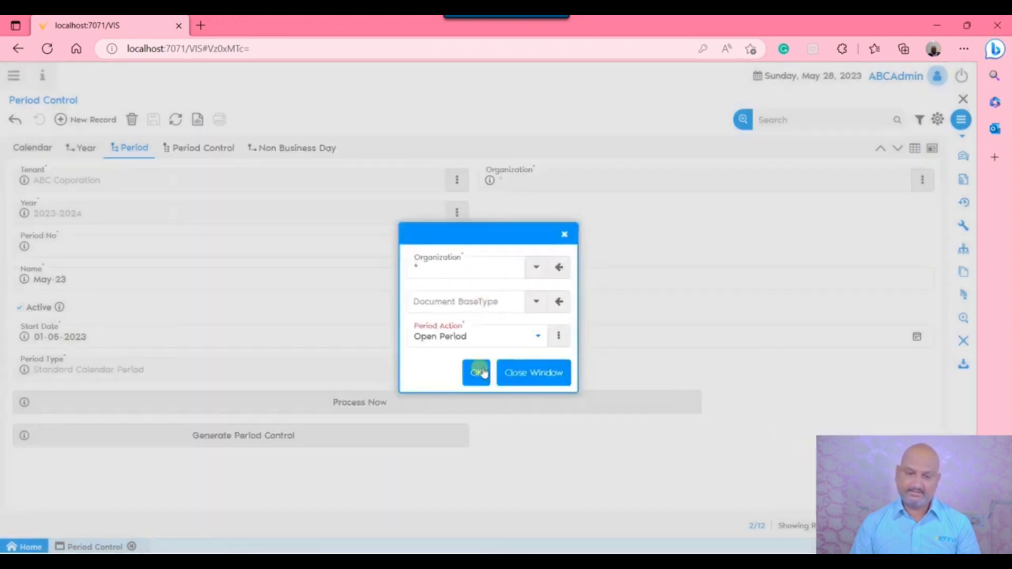
click(481, 372)
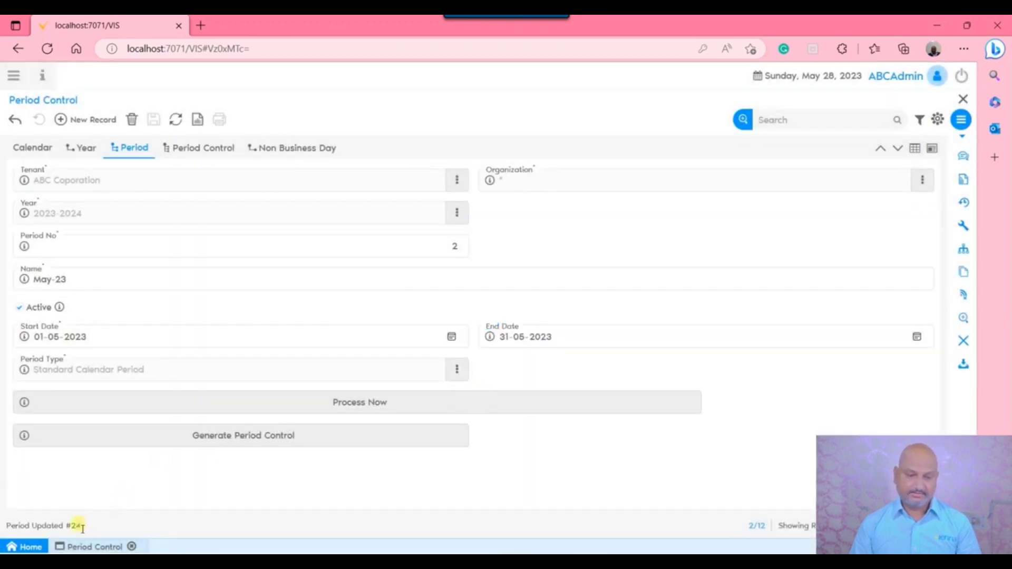
click(211, 148)
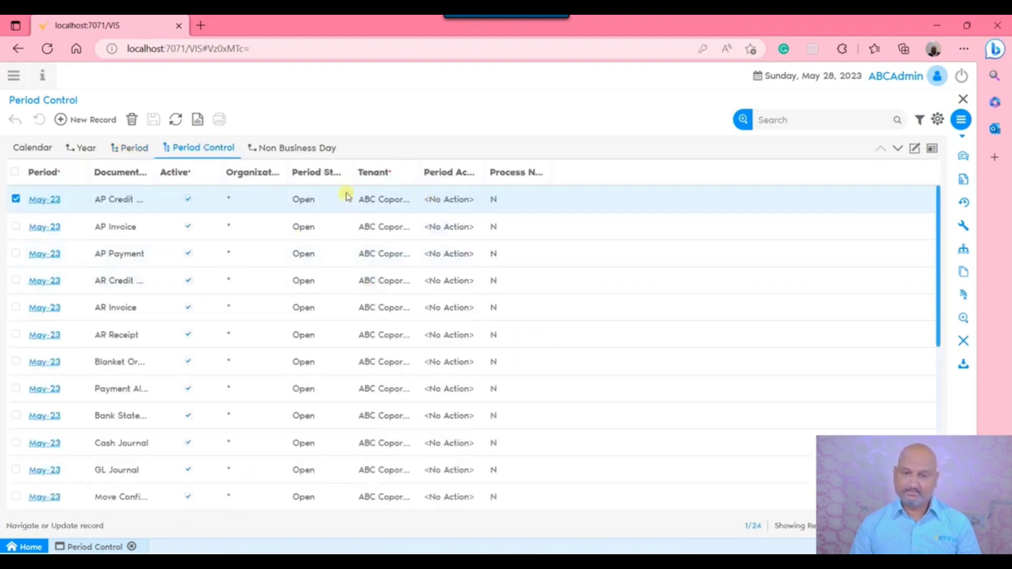
scroll(328, 305, down, 5)
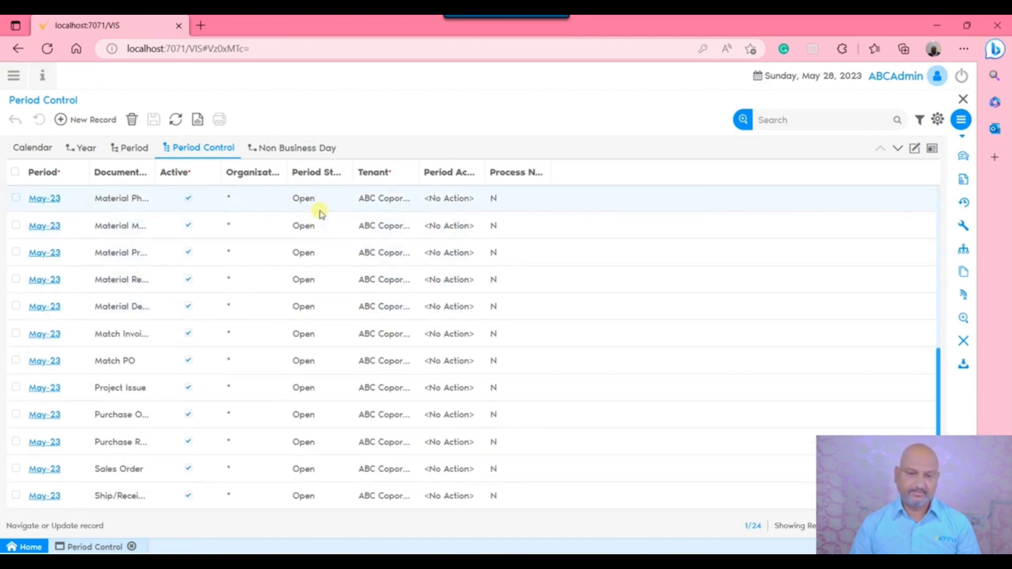
Add a non-business day named Republic Day dated 26-01-2024 to the calendar and save the record
click(273, 153)
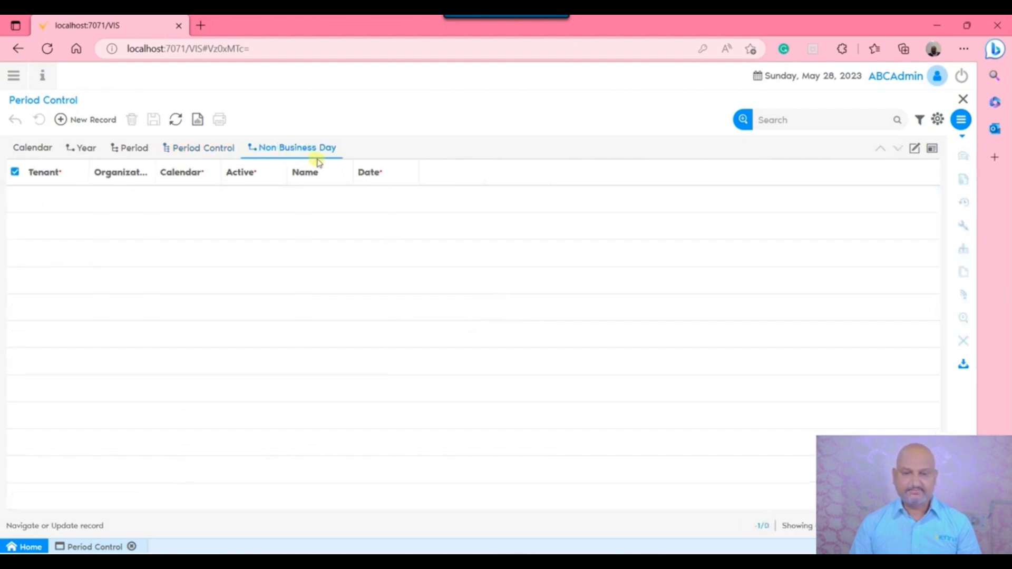
click(916, 149)
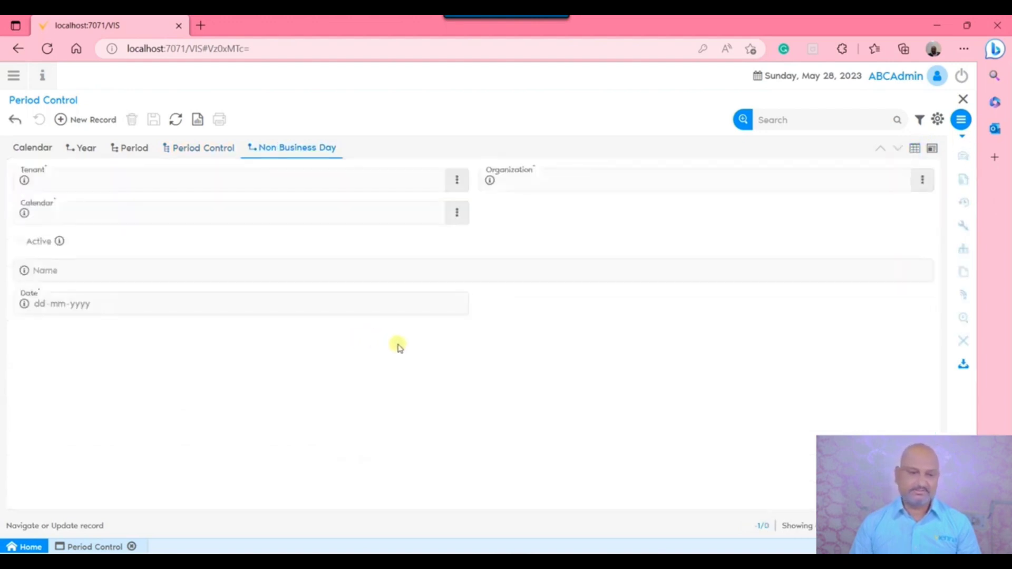
click(95, 120)
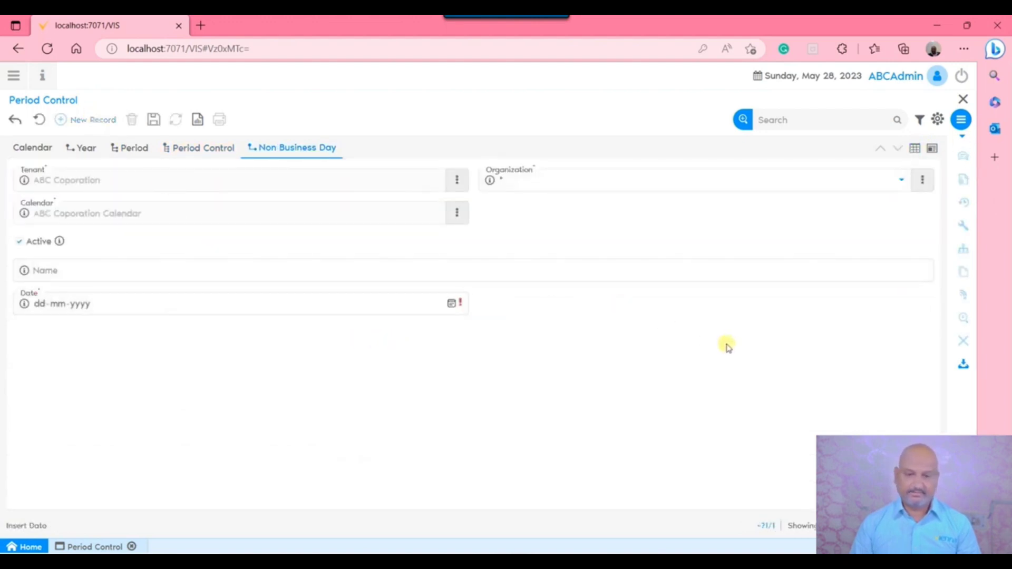
click(448, 271)
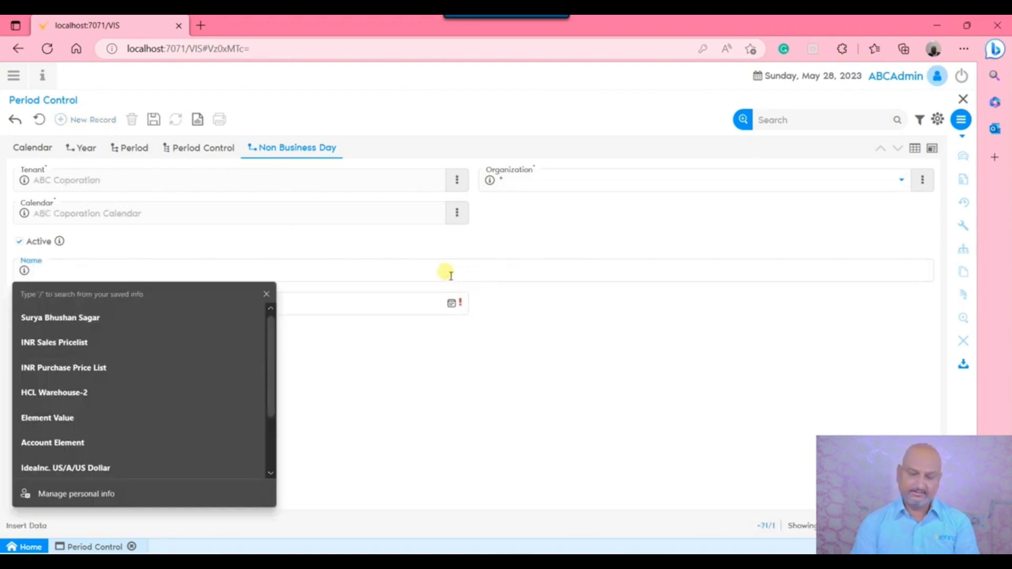
text(Republic Day)
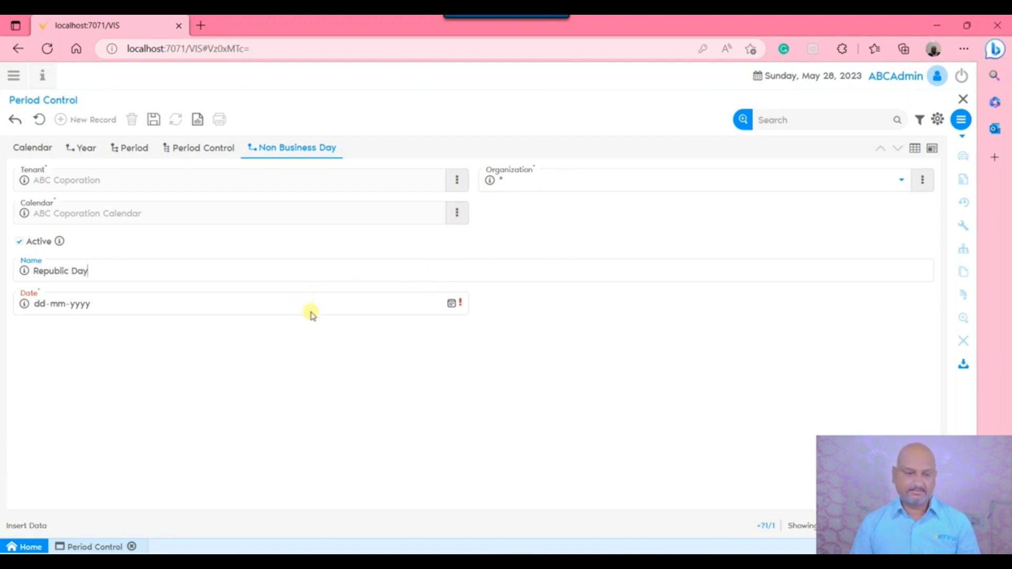
click(452, 305)
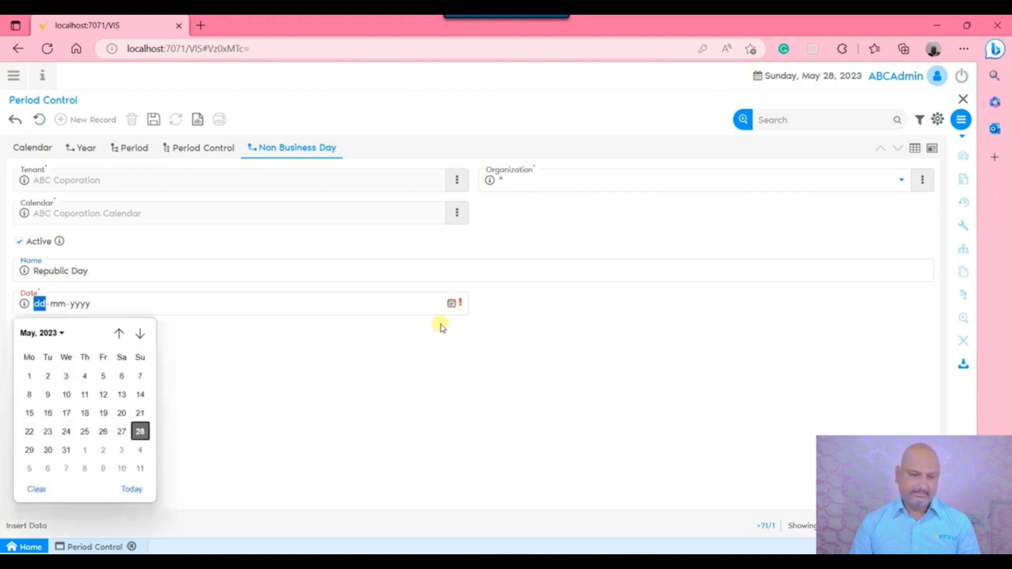
click(39, 306)
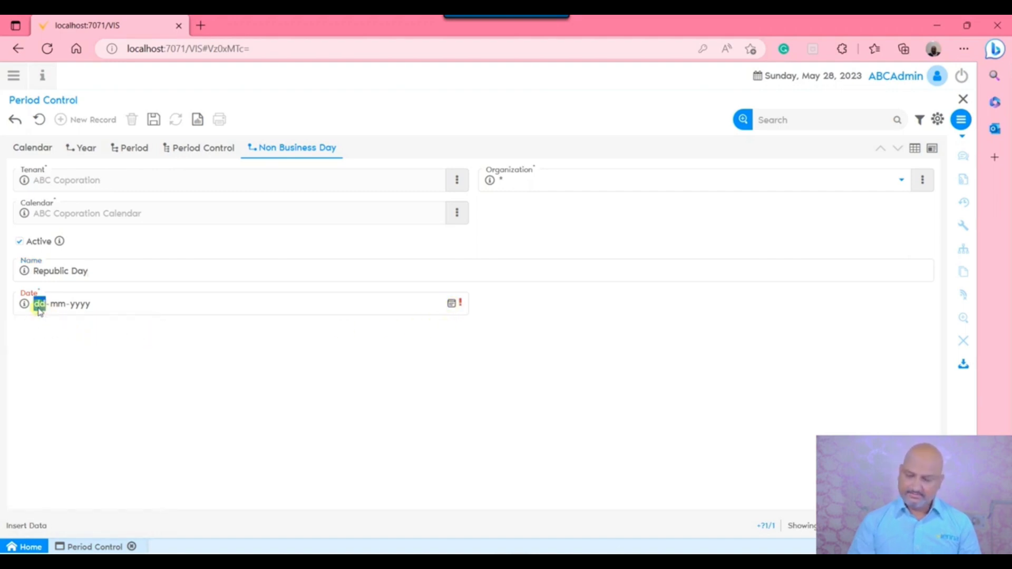
text(26-01-)
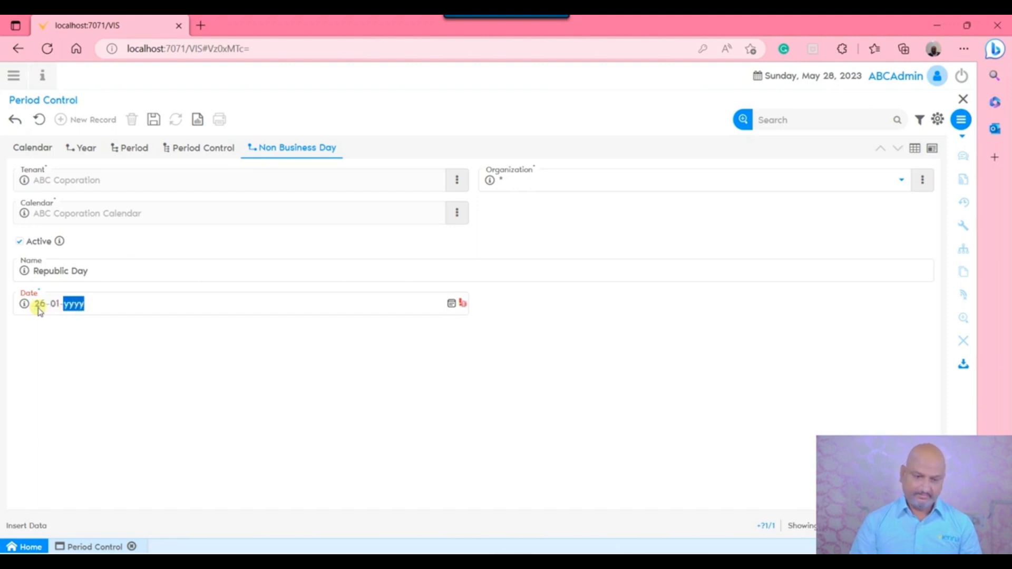
text(2024)
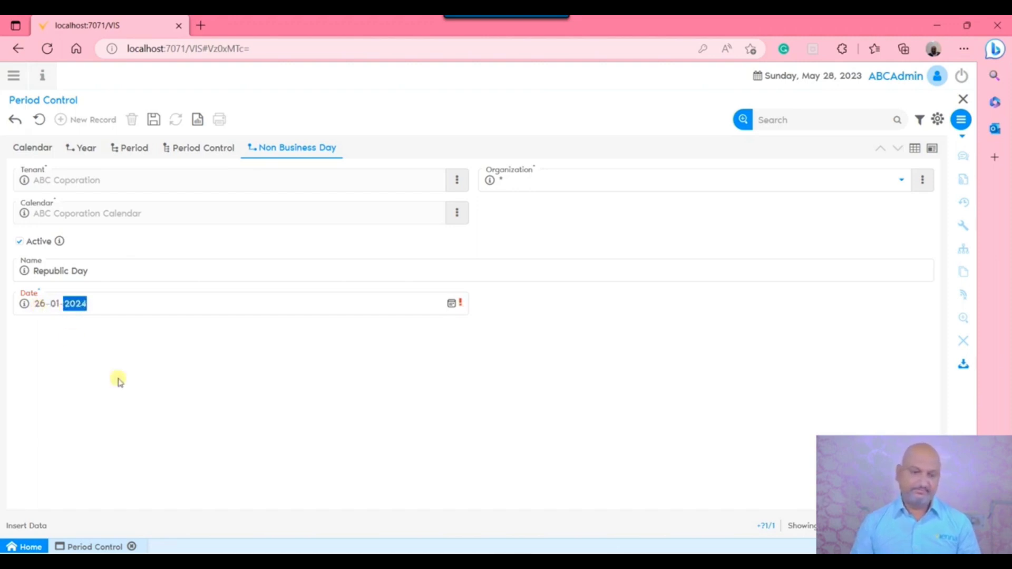
click(154, 120)
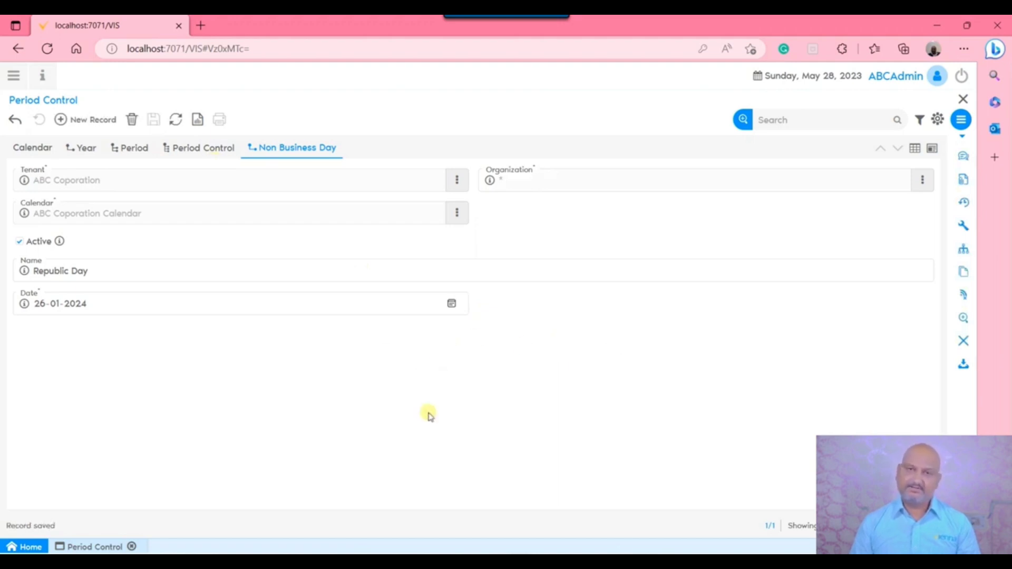
Add another non-business day named Independence Day dated 15-08-2023 and save the record
click(100, 120)
click(227, 272)
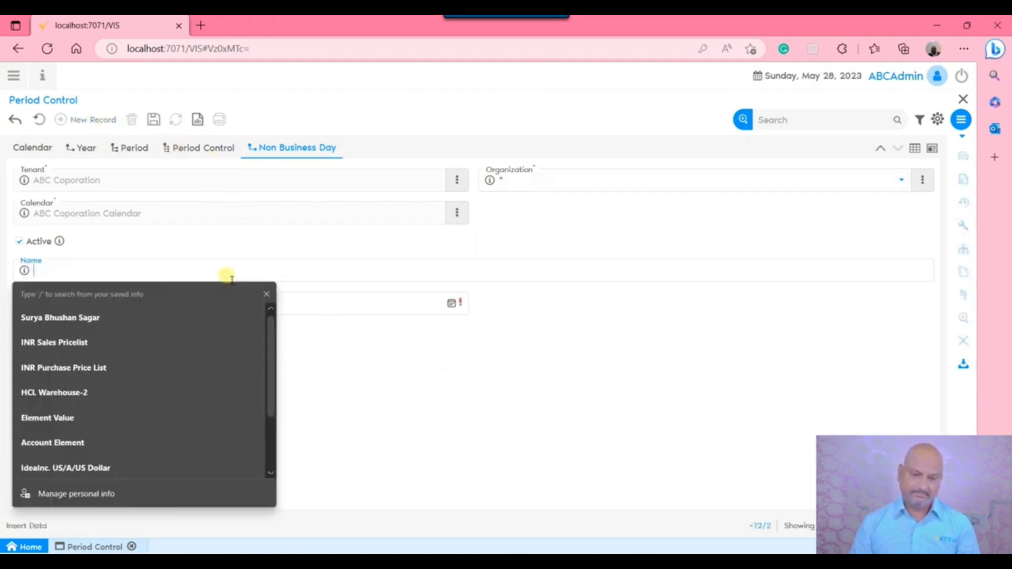
text(Independence Day)
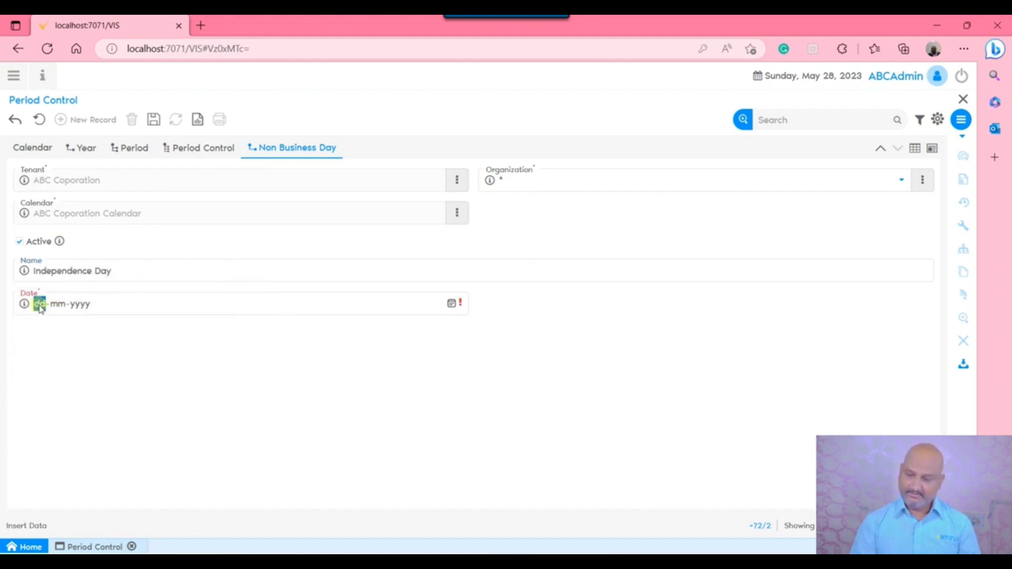
text(15082)
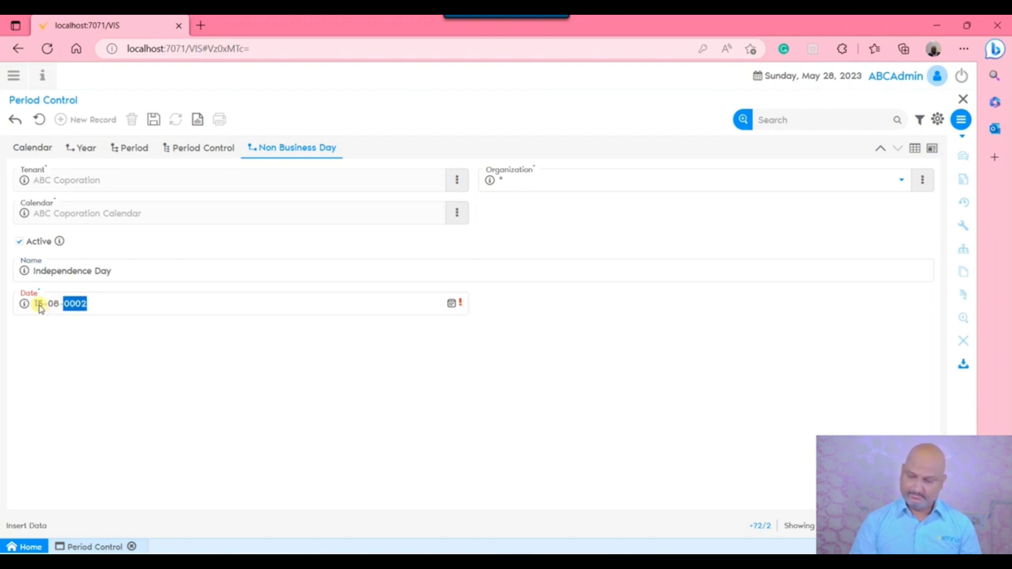
text(023)
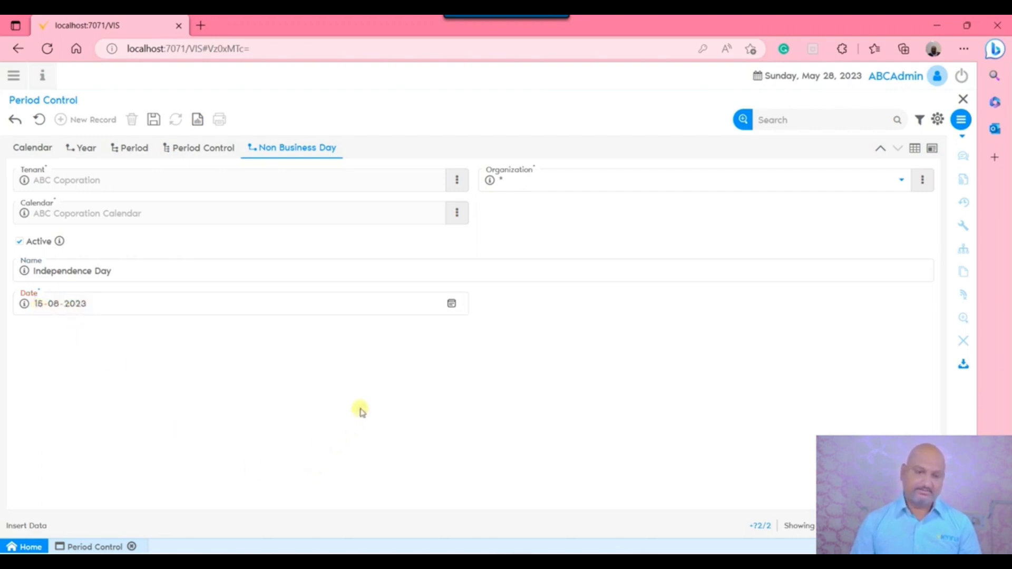
click(153, 119)
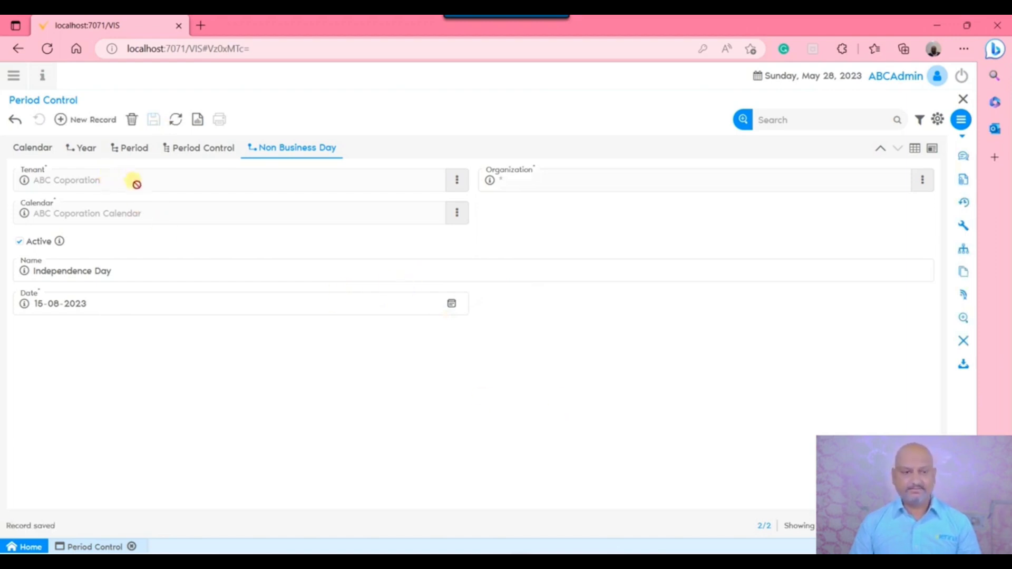
Create a new year record named 2024-2025 with calendar year 2024 in the ABC Coporation Calendar and save it
click(87, 151)
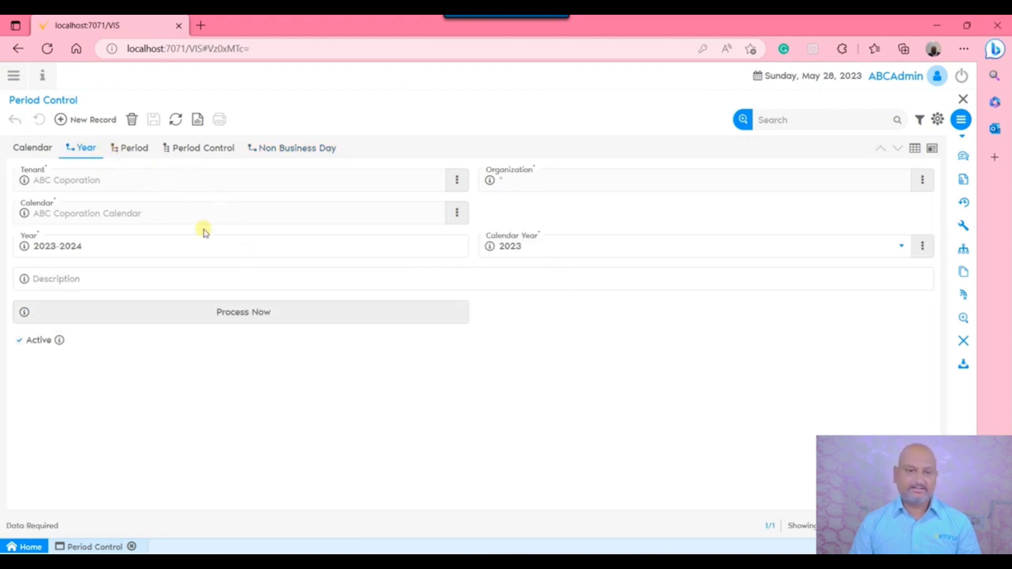
click(91, 121)
click(171, 238)
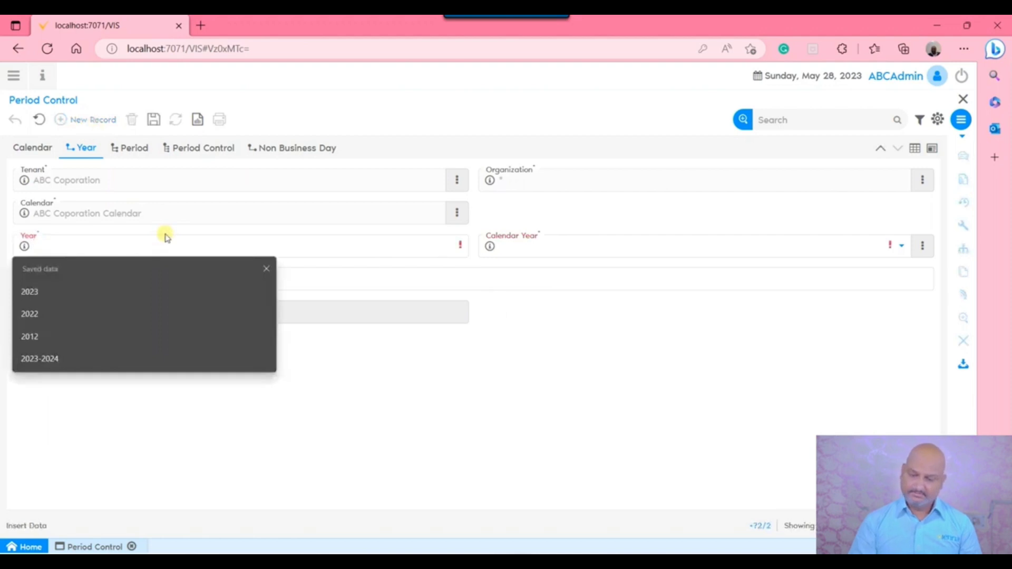
text(2024-2025)
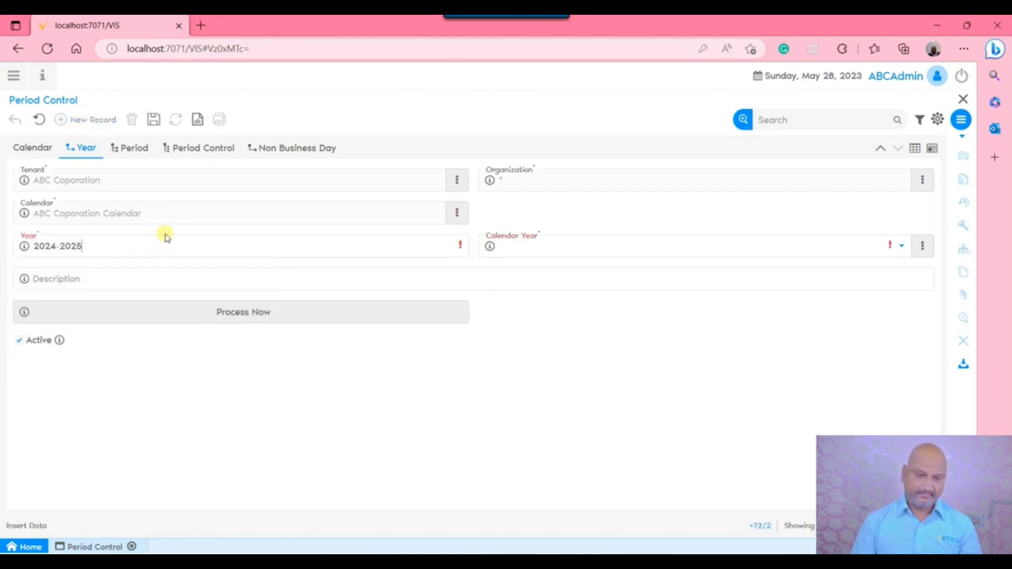
click(759, 242)
click(678, 388)
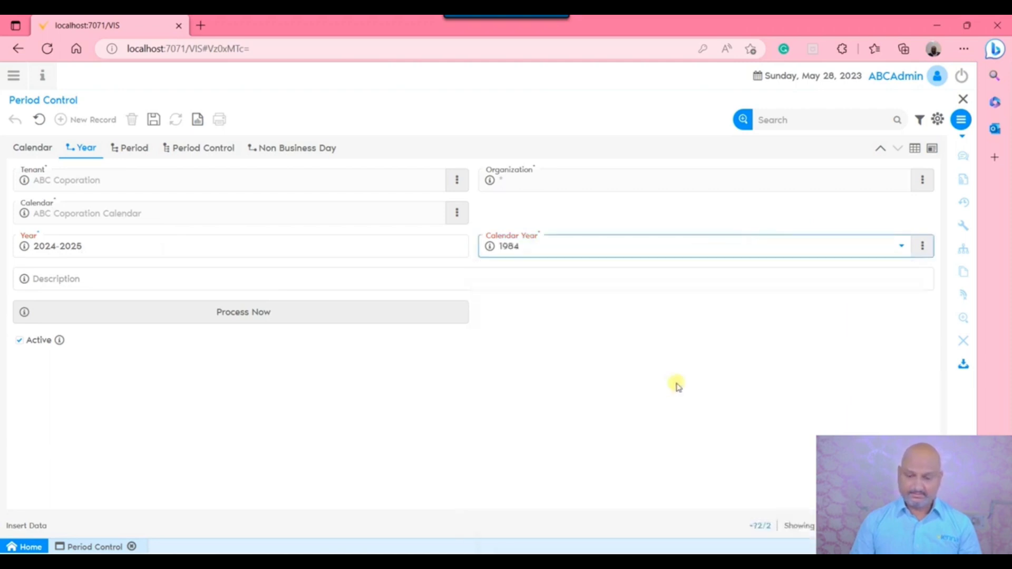
click(657, 254)
key(Down)
key(Down)
key(Down)
key(Down)
key(Down)
key(Down)
key(Down)
key(Down)
key(Down)
key(Down)
key(Down)
key(Down)
key(Down)
key(Down)
key(Down)
key(Down)
key(Down)
key(Down)
key(Down)
key(Down)
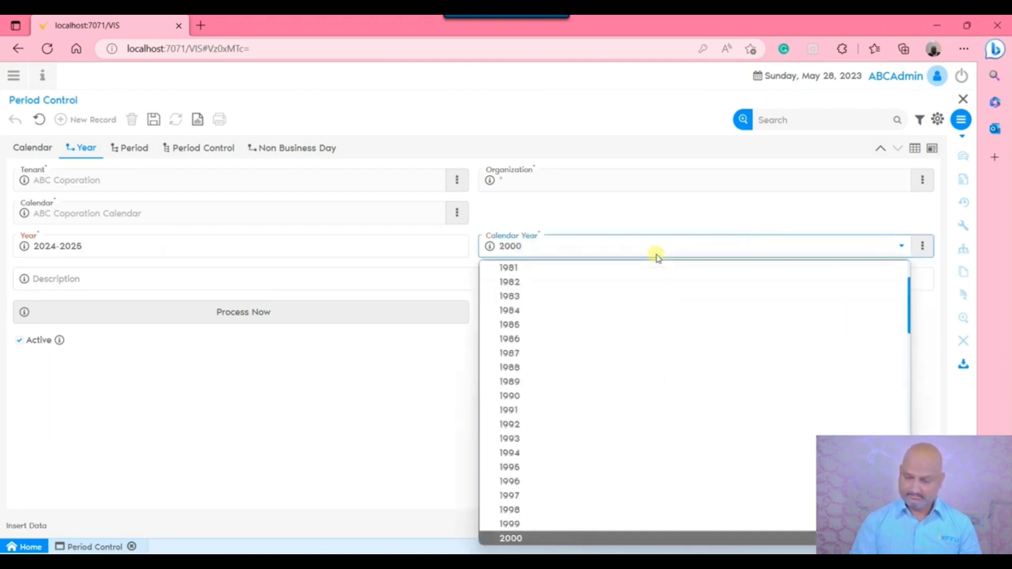
key(Down)
key(Down)
key(Down)
key(Down)
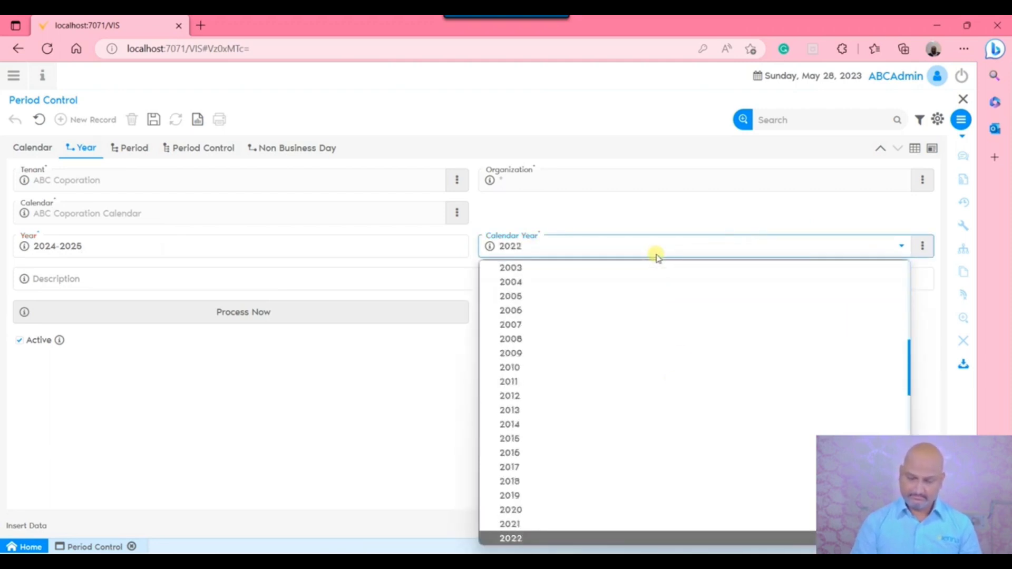
key(Return)
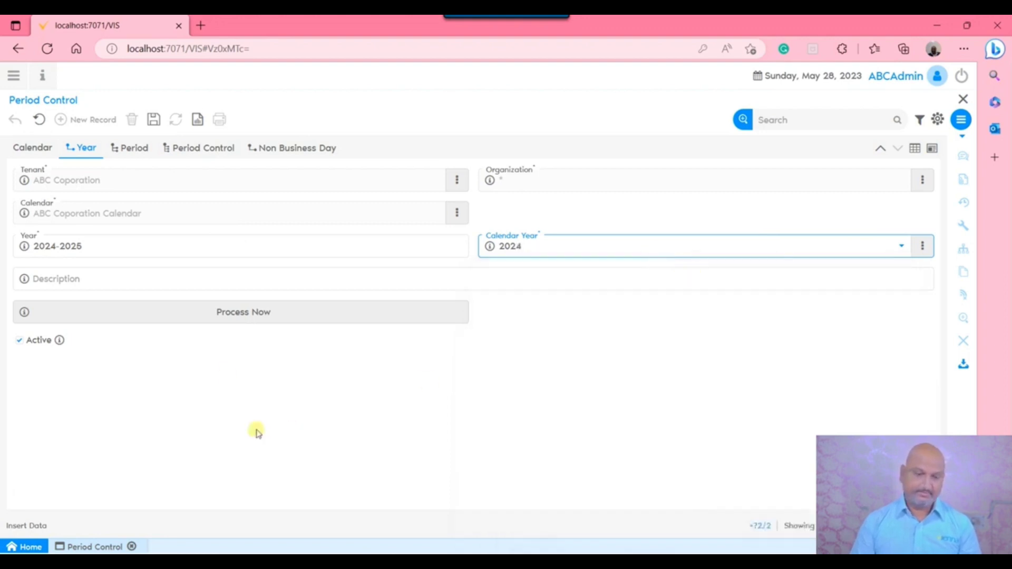
click(154, 120)
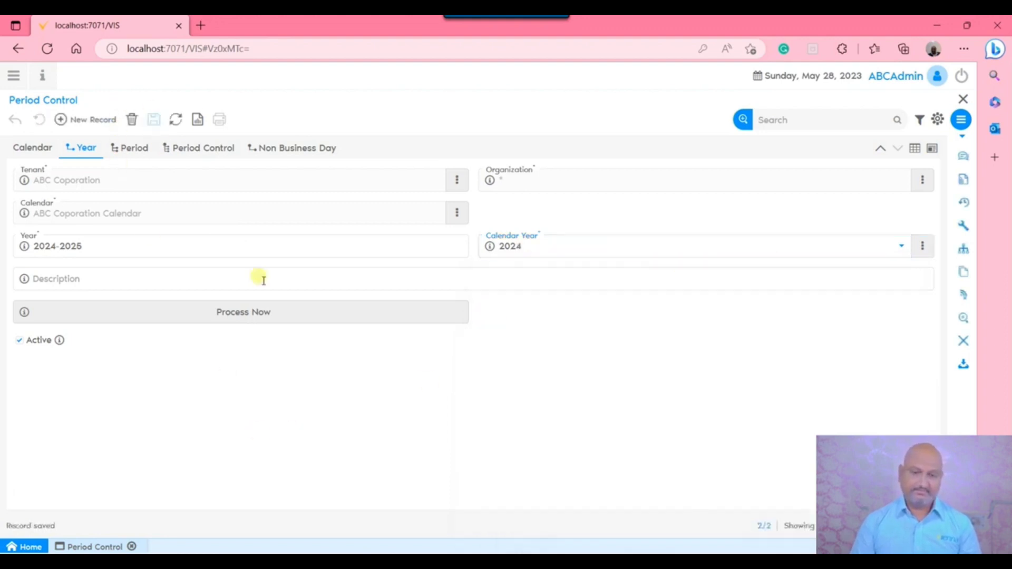
Generate the periods of the 2024-2025 year with April as the starting month
click(314, 316)
click(477, 302)
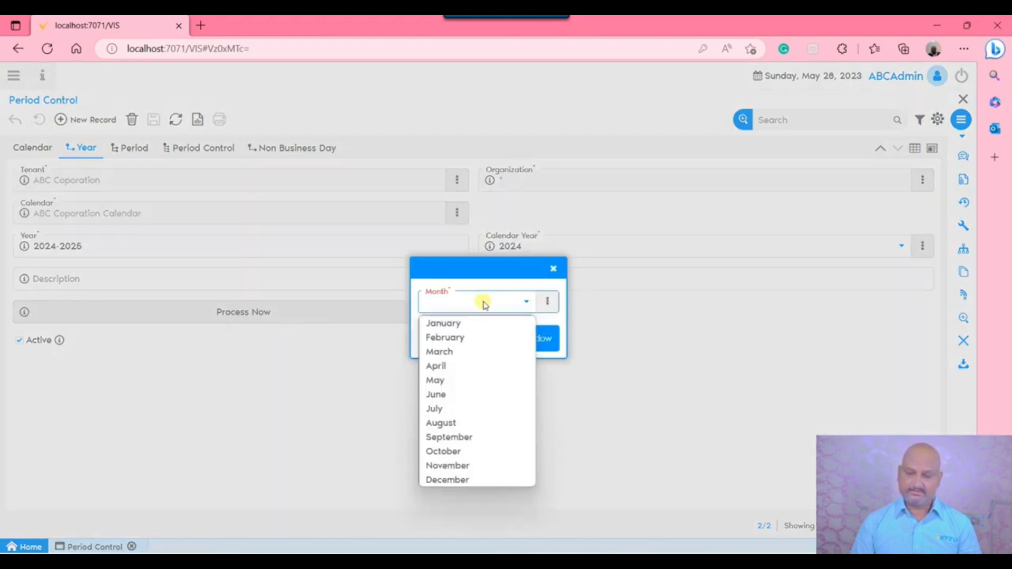
click(465, 366)
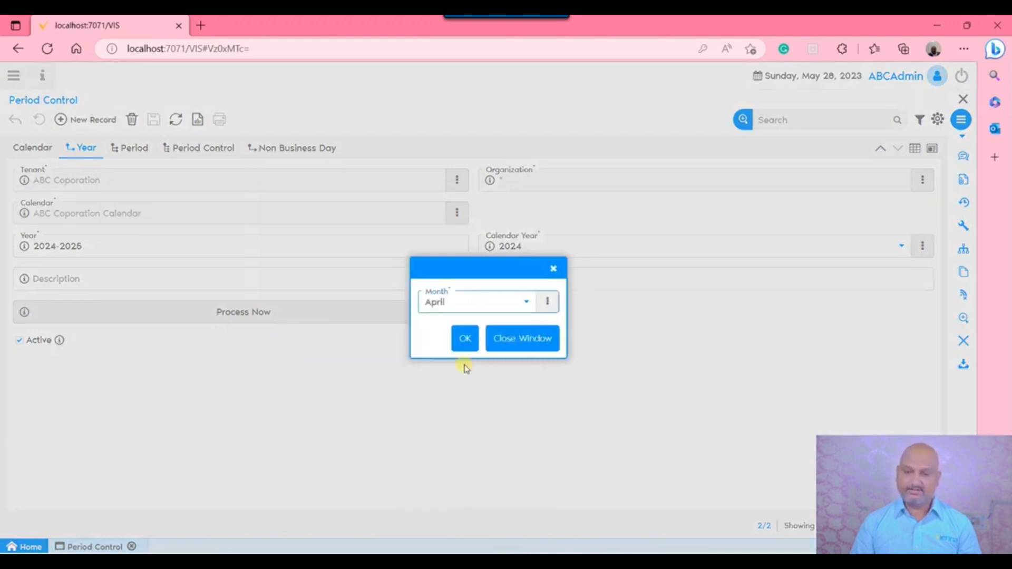
click(464, 341)
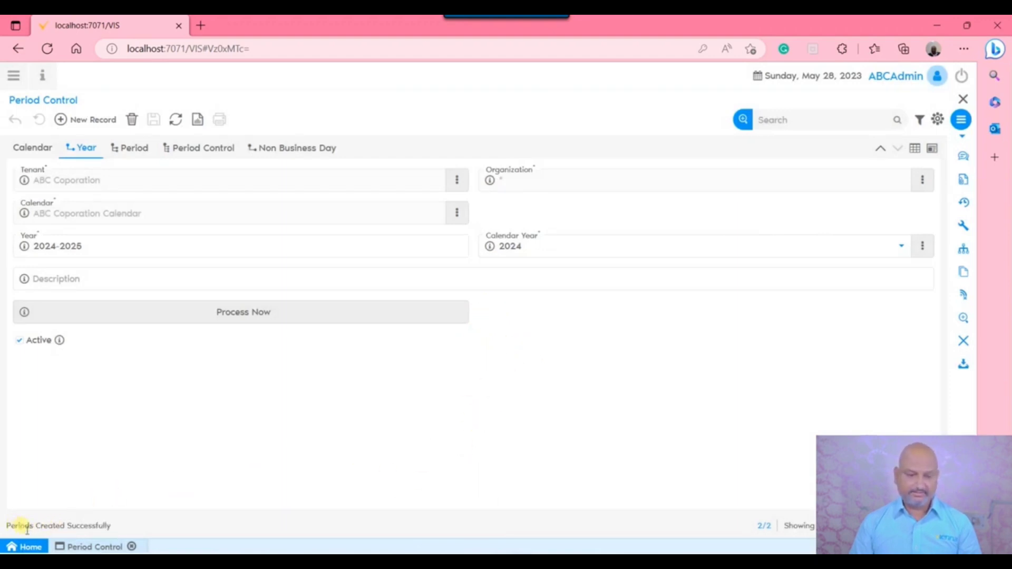
Review the list of periods generated for the 2024-2025 year and the document types under April-24's period control
drag(15, 527, 119, 523)
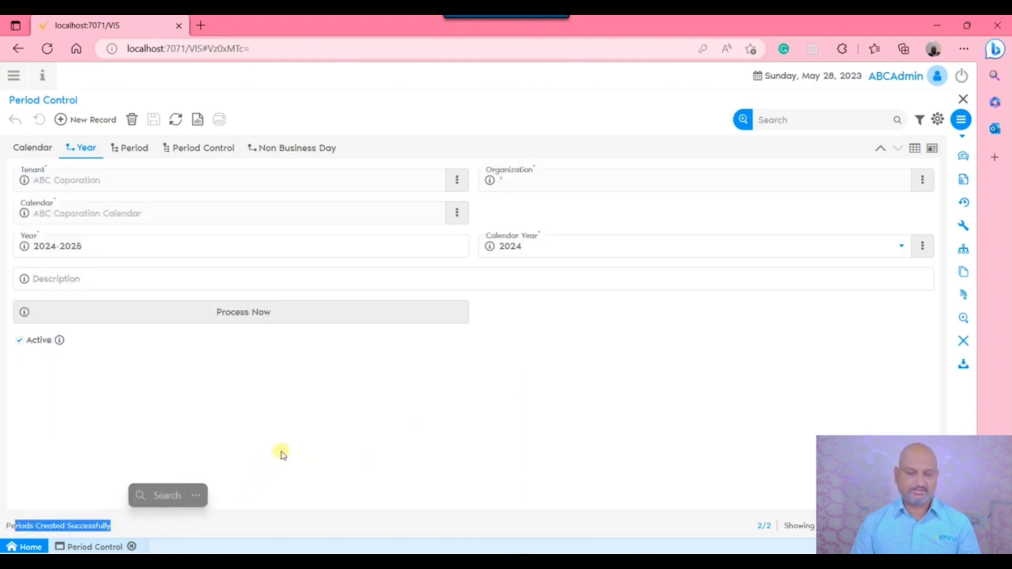
click(140, 150)
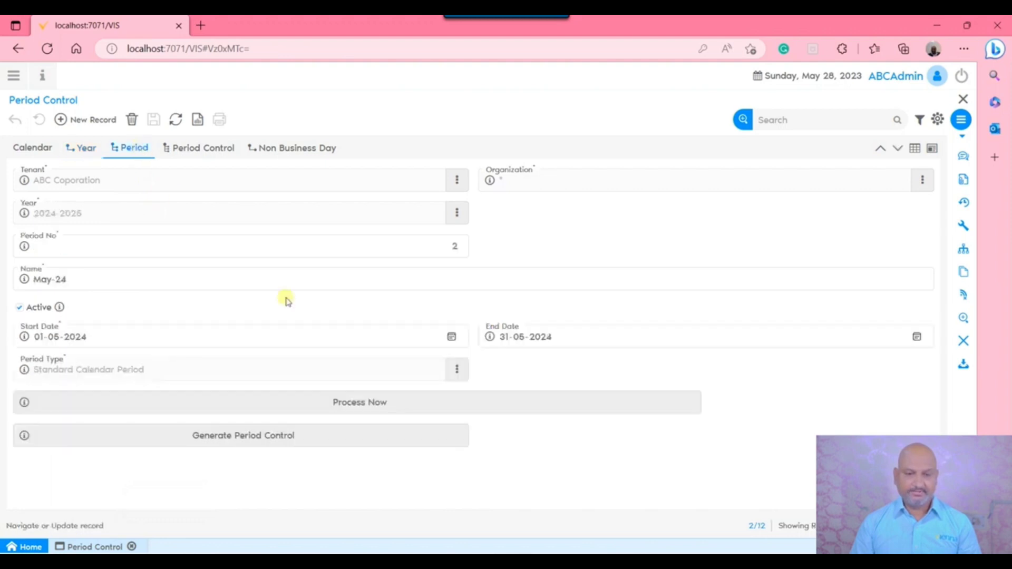
click(915, 148)
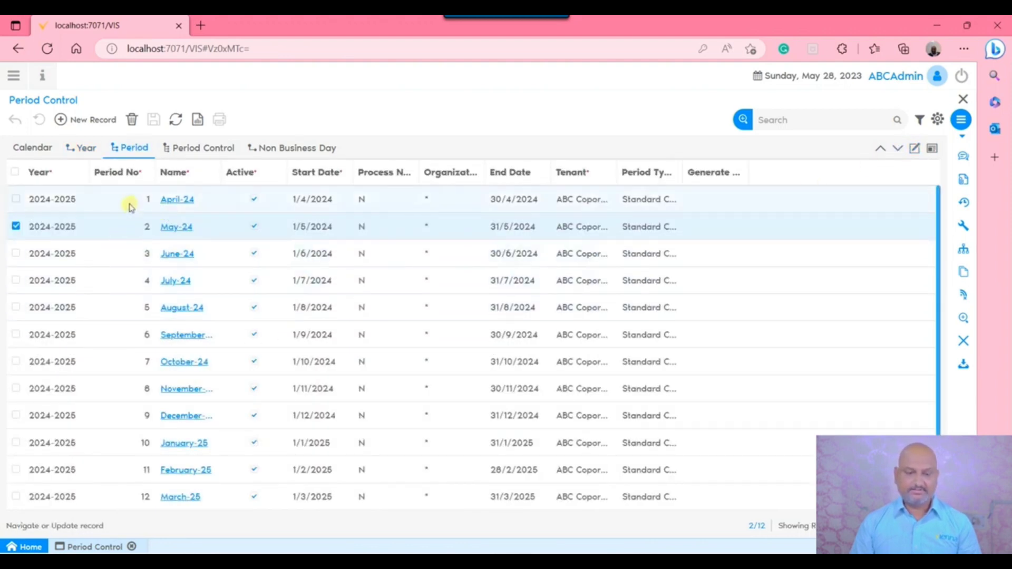
click(130, 204)
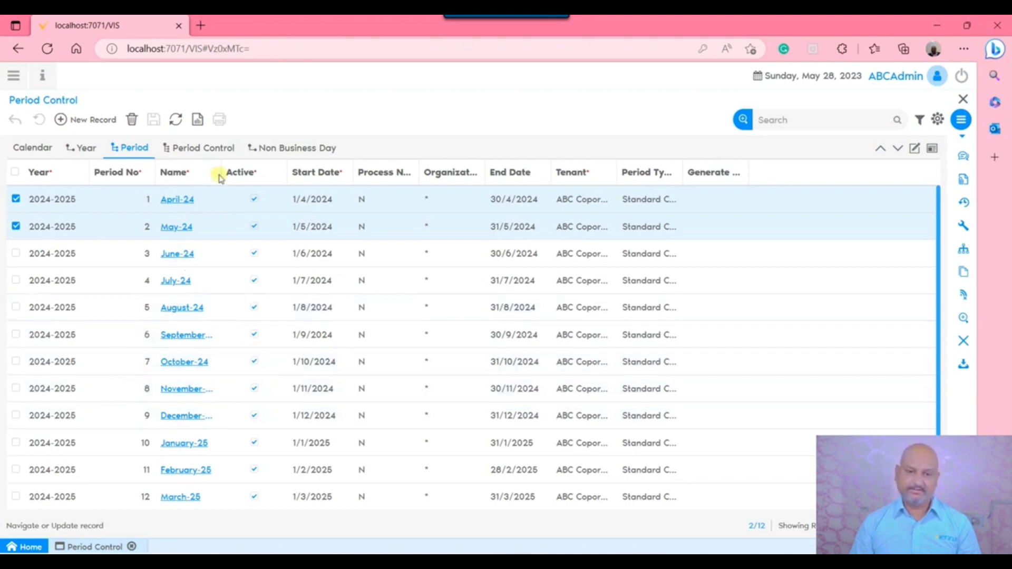
click(111, 201)
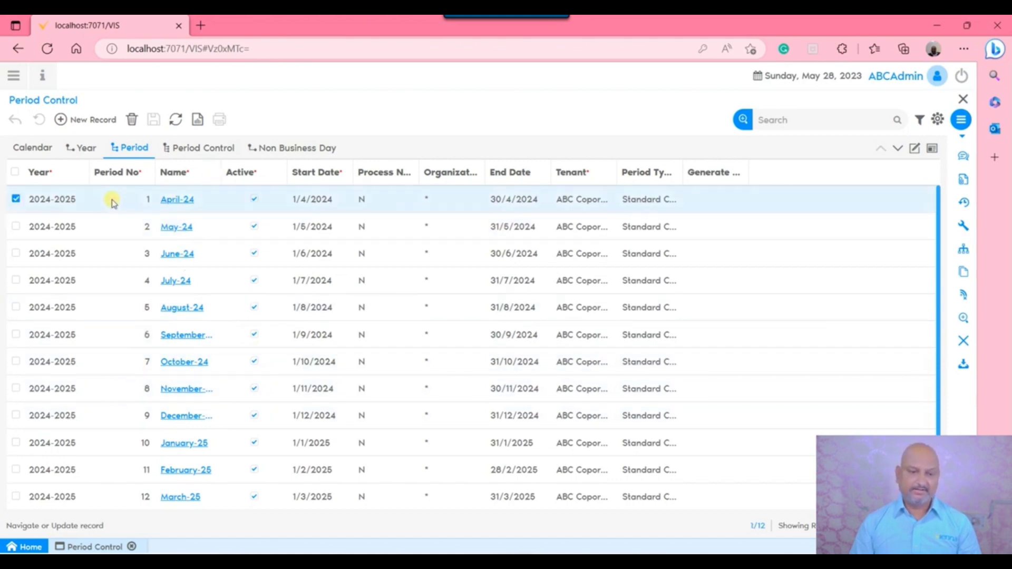
click(203, 148)
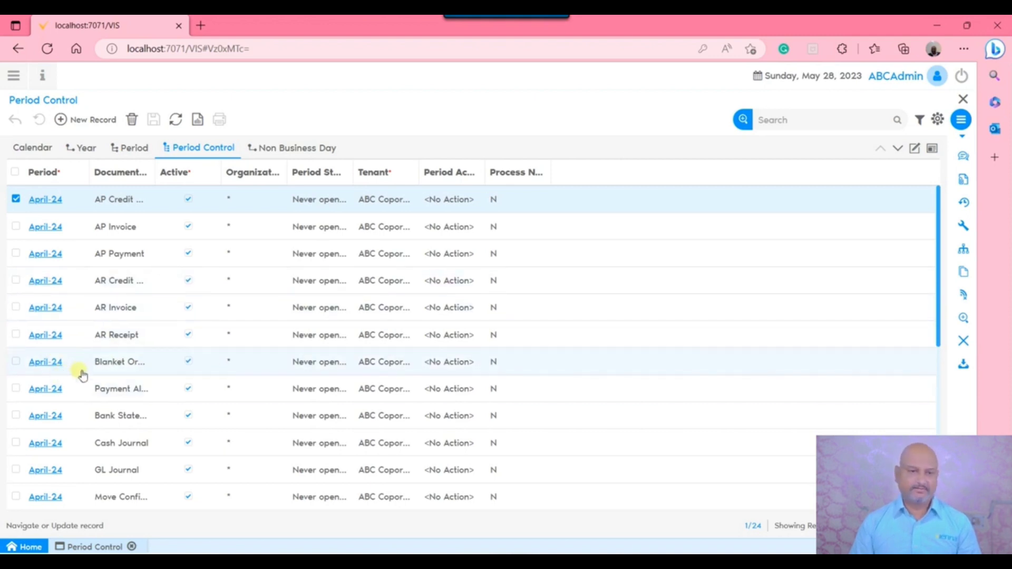
drag(18, 149, 32, 155)
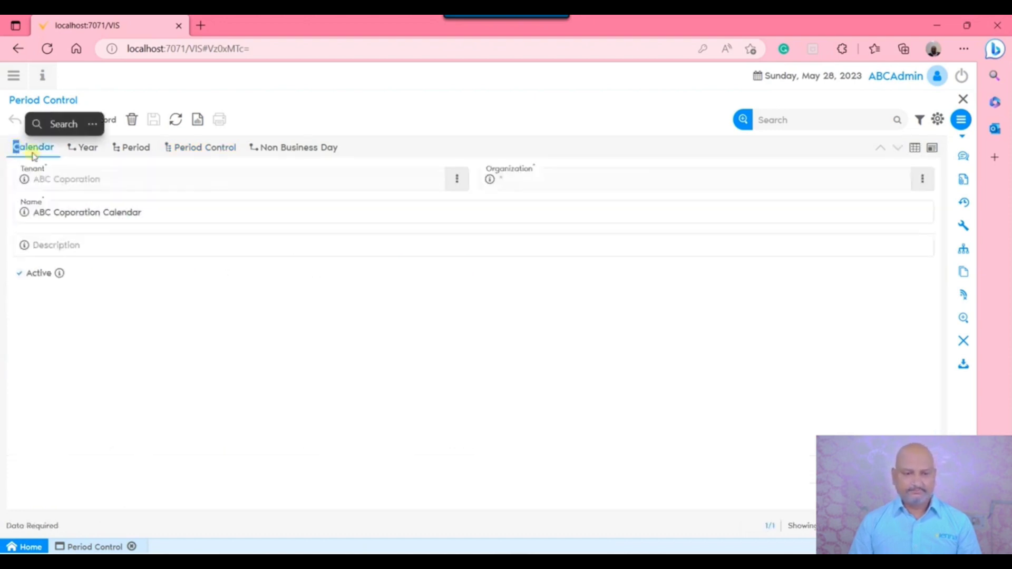
click(324, 346)
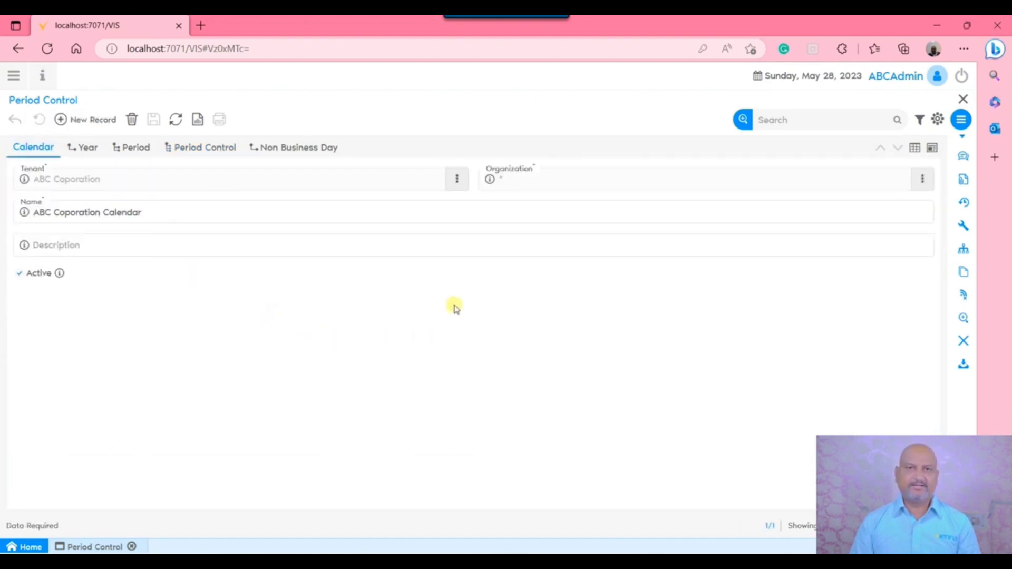
click(84, 123)
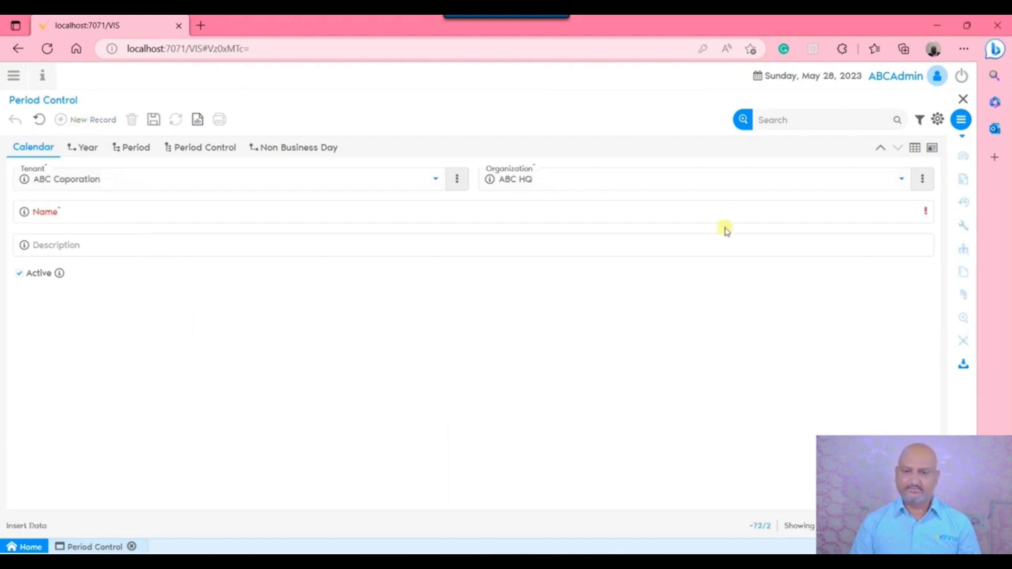
click(598, 182)
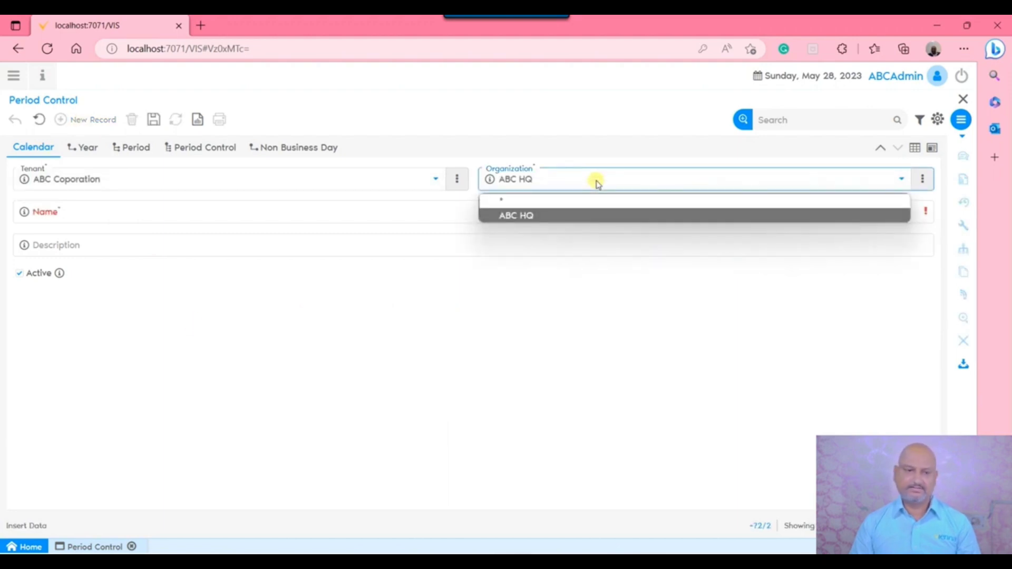
click(598, 182)
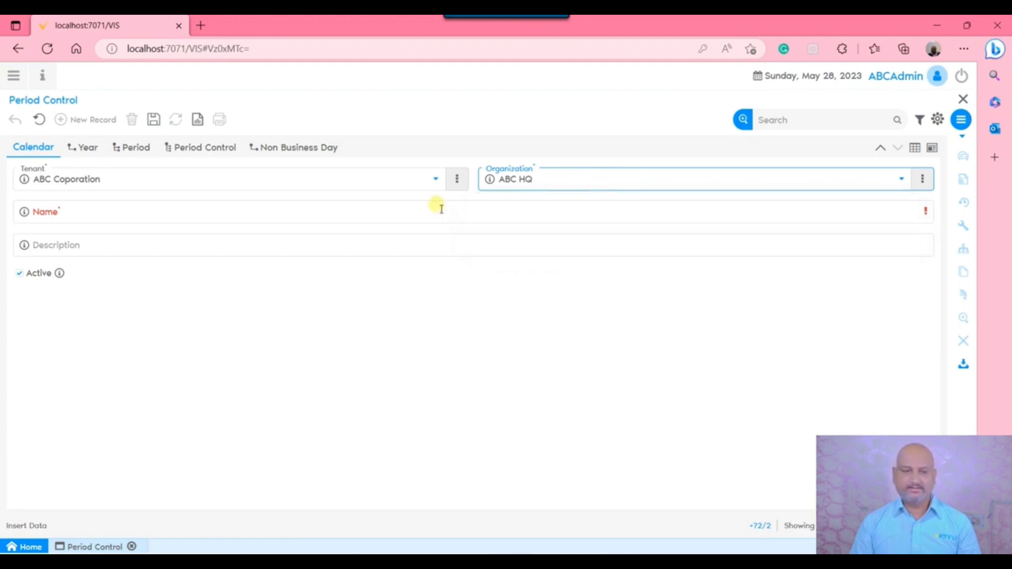
click(157, 213)
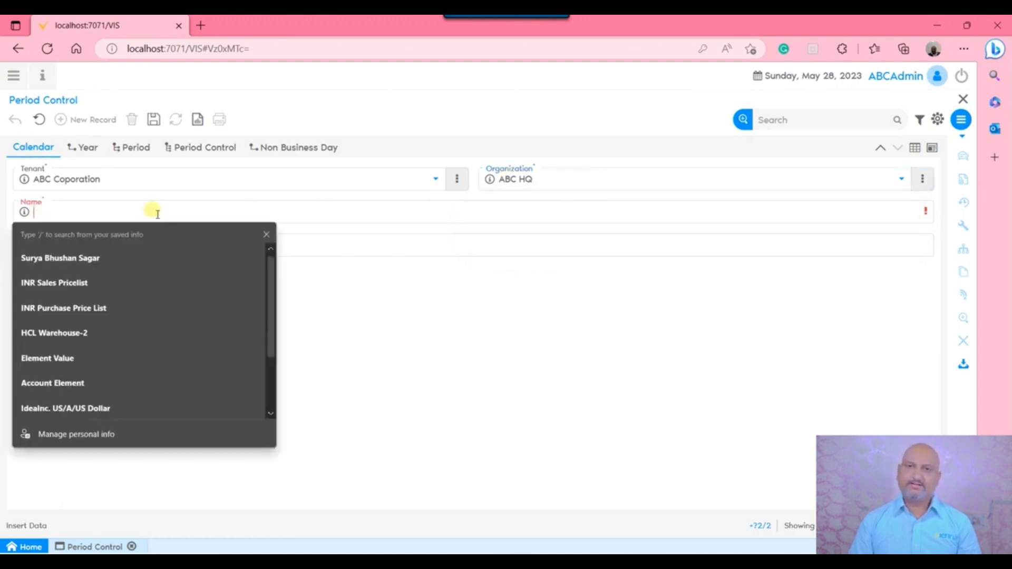
click(399, 306)
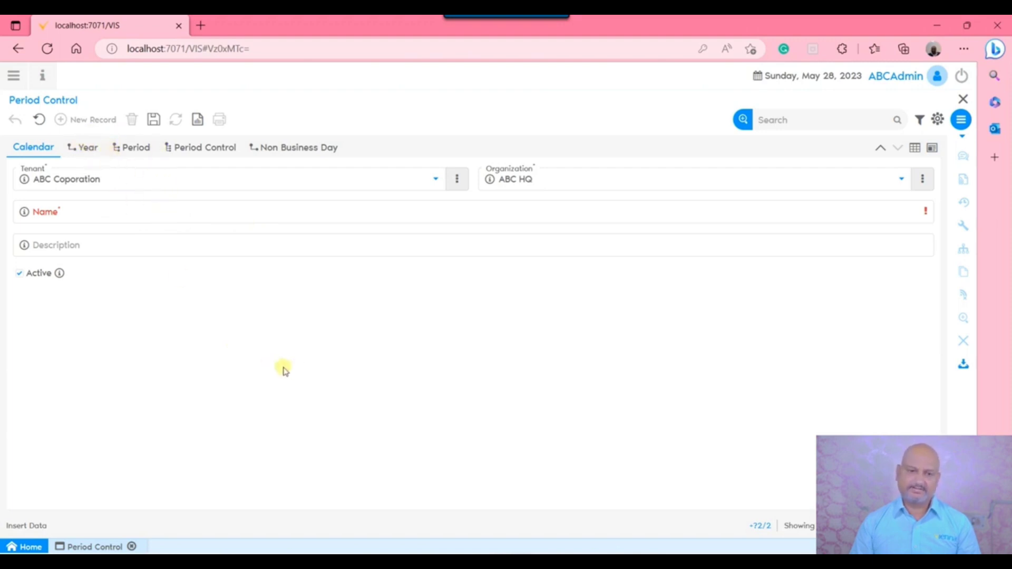
click(40, 121)
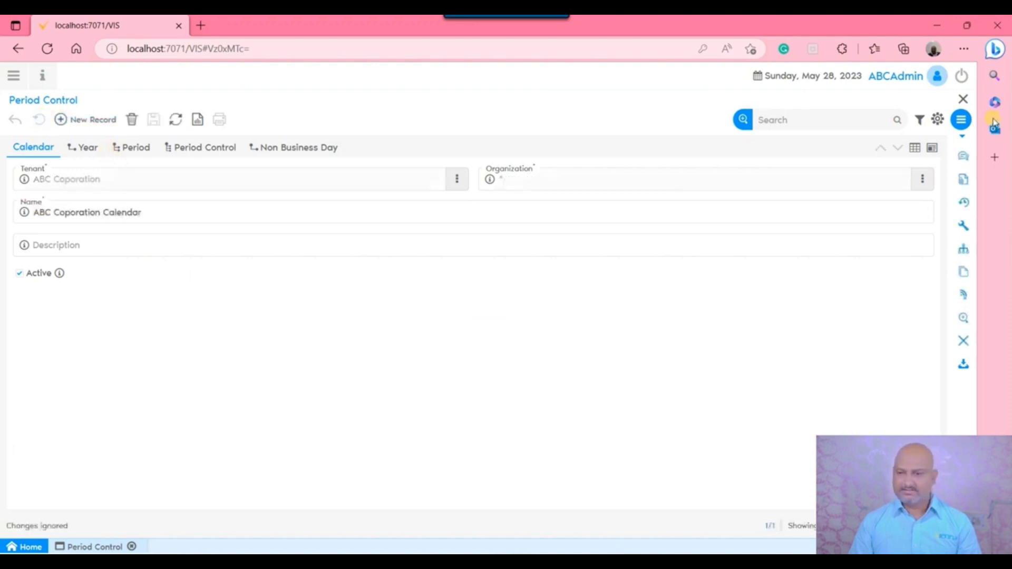
Close the Period Control window, search for org among the application's windows and open the Organization window
click(963, 99)
click(13, 75)
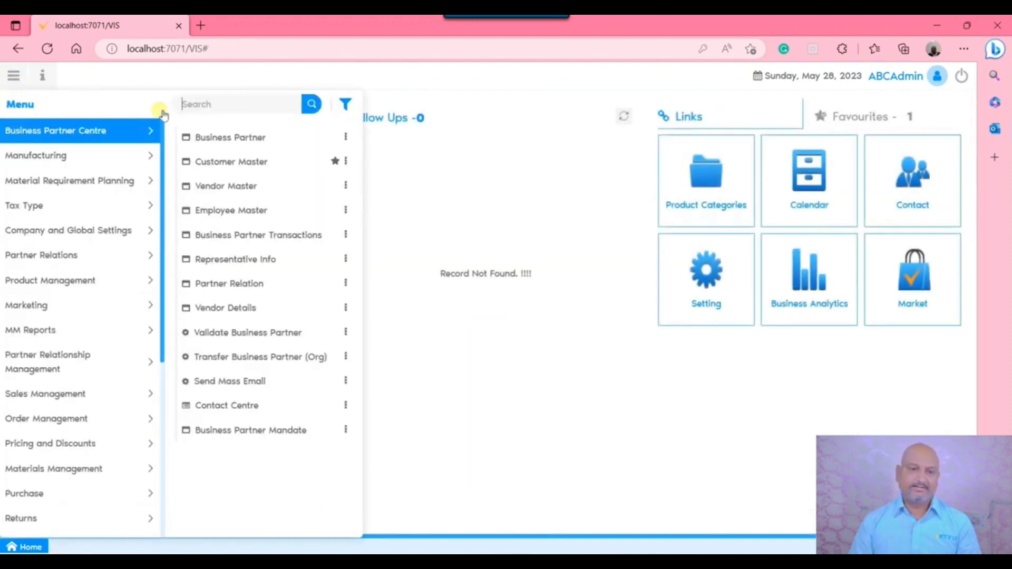
text(org)
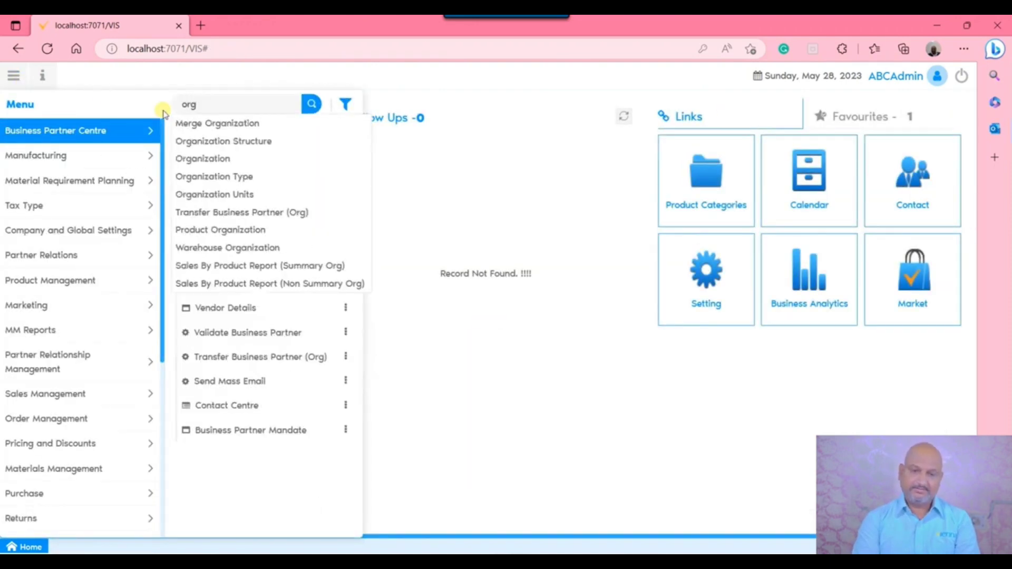
key(Down)
key(Down)
key(Down)
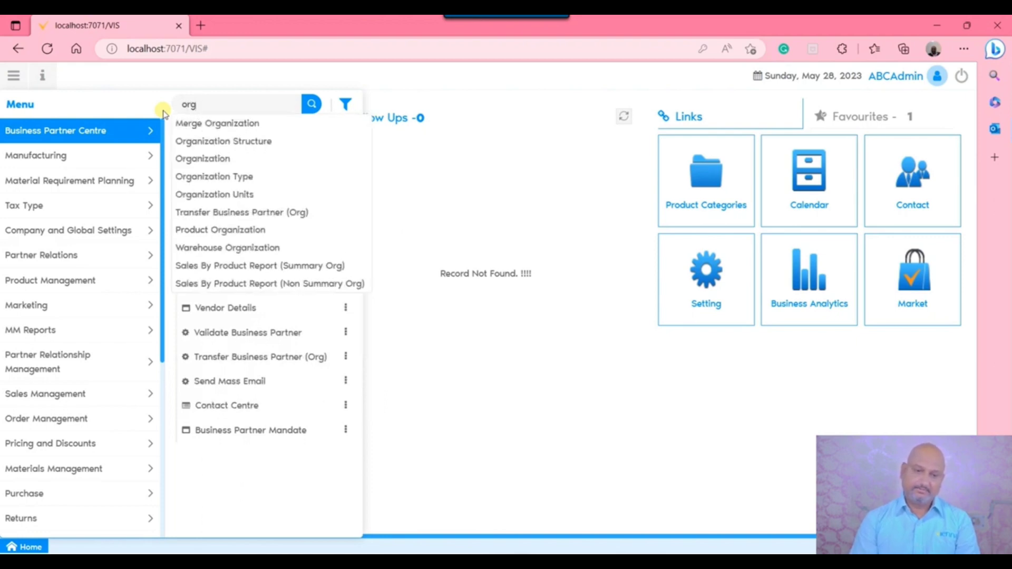
key(Return)
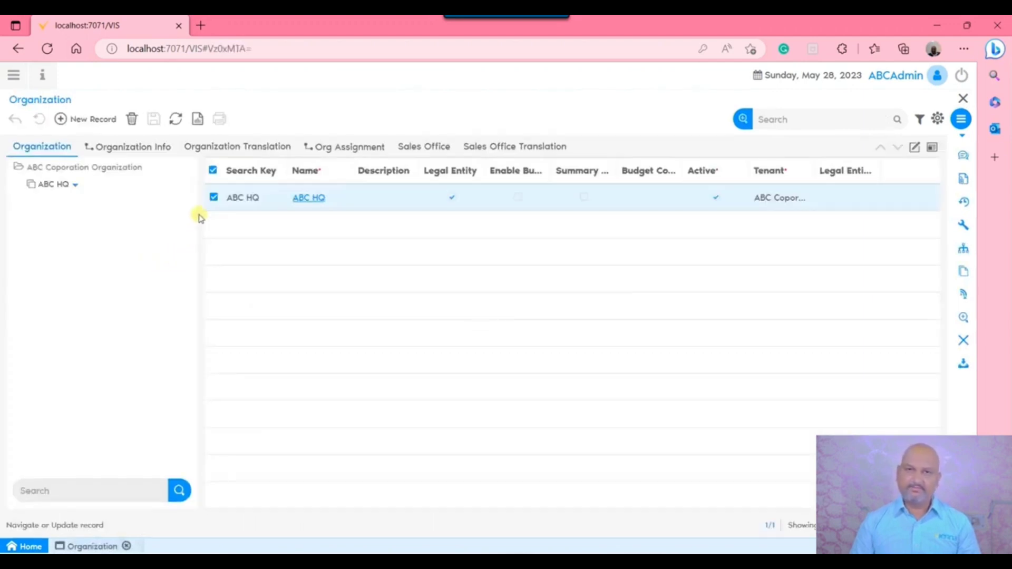
Examine the calendar choices offered in ABC HQ's organization info, leave the field unset and close the Organization window
click(149, 151)
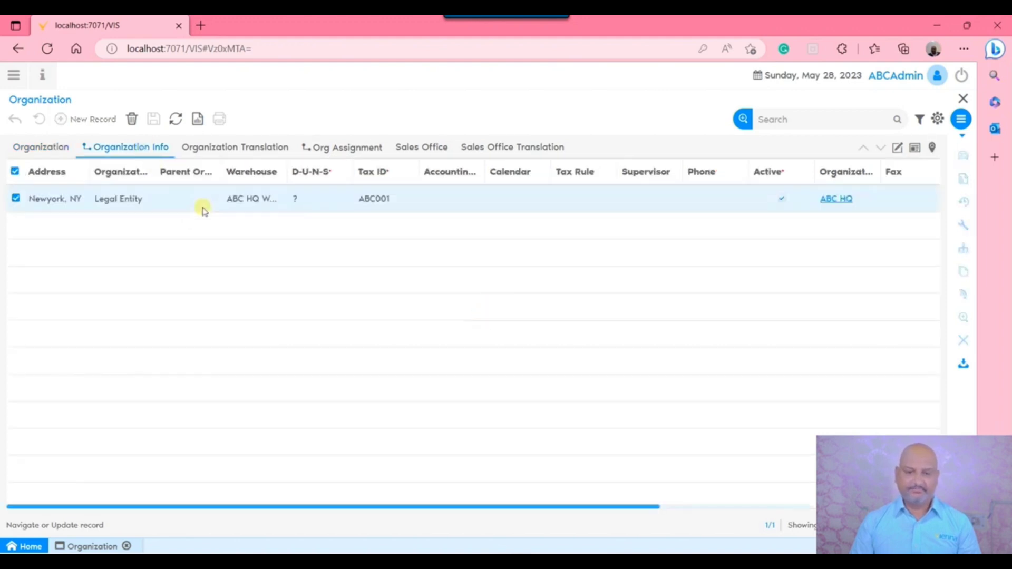
click(905, 151)
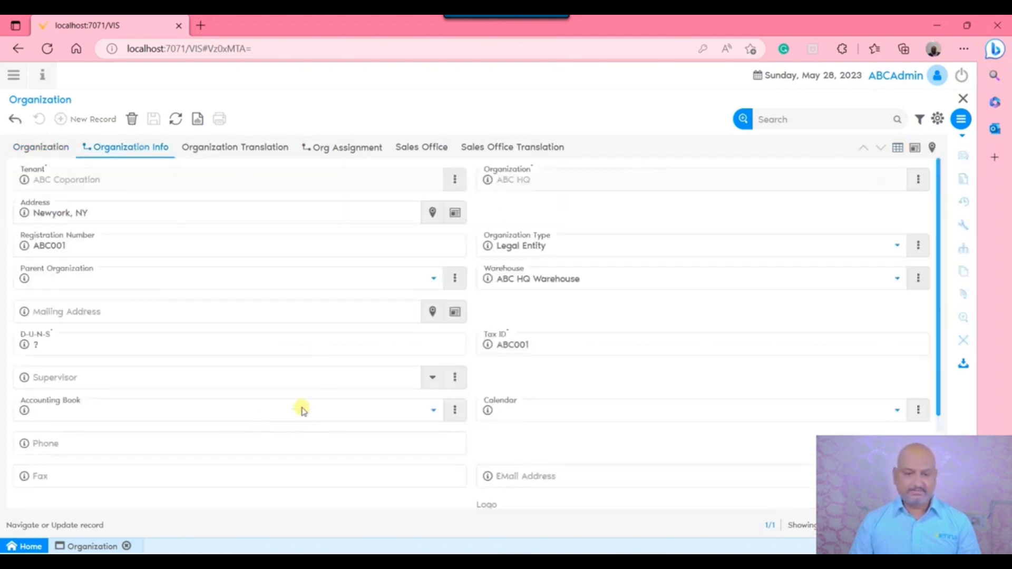
click(653, 410)
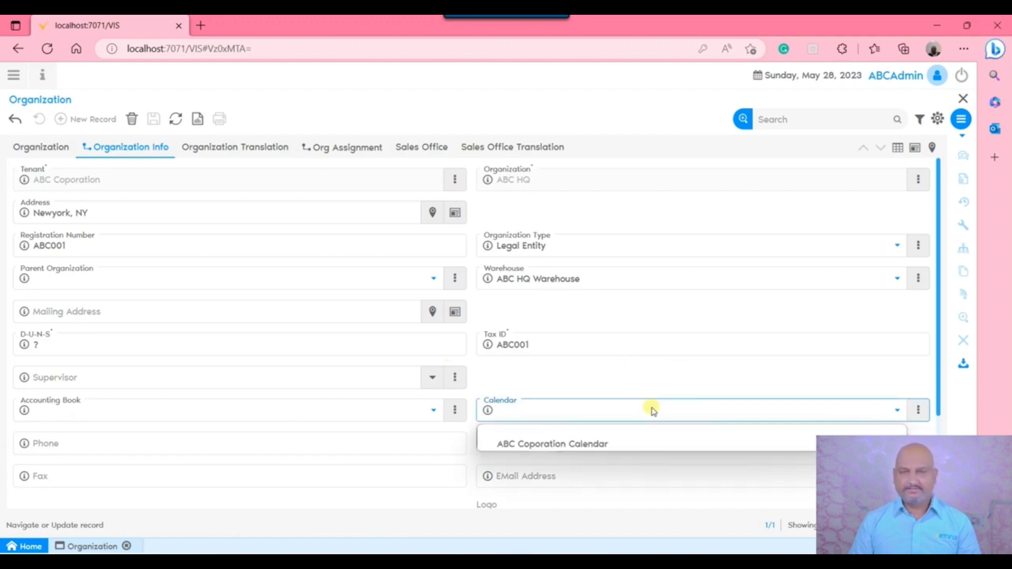
click(652, 411)
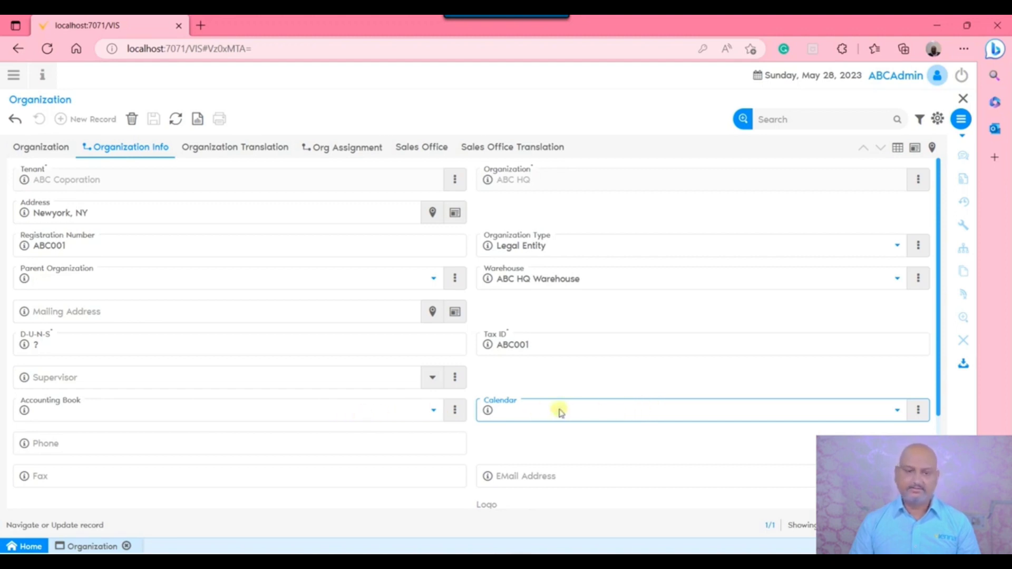
click(58, 152)
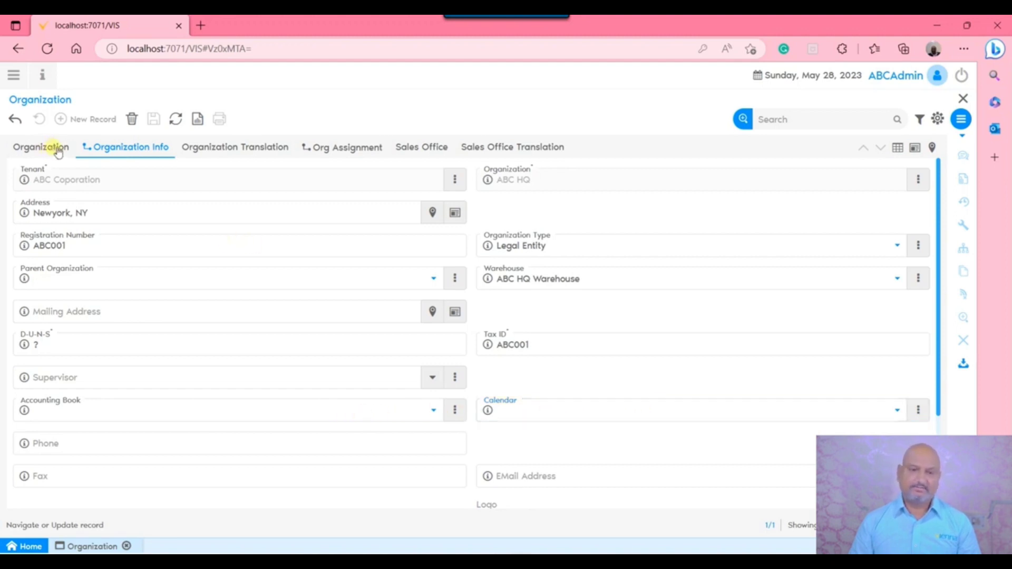
click(963, 100)
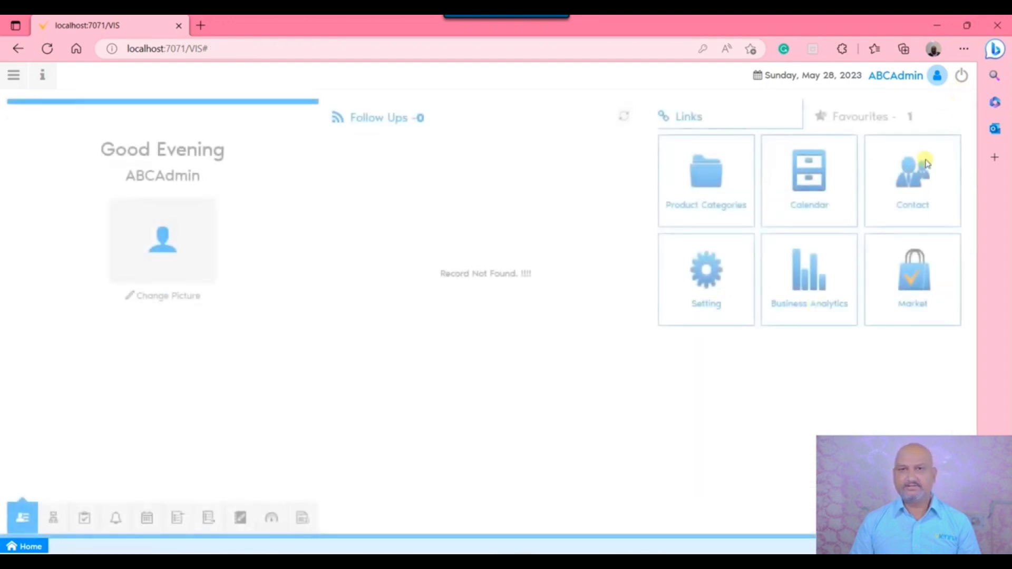